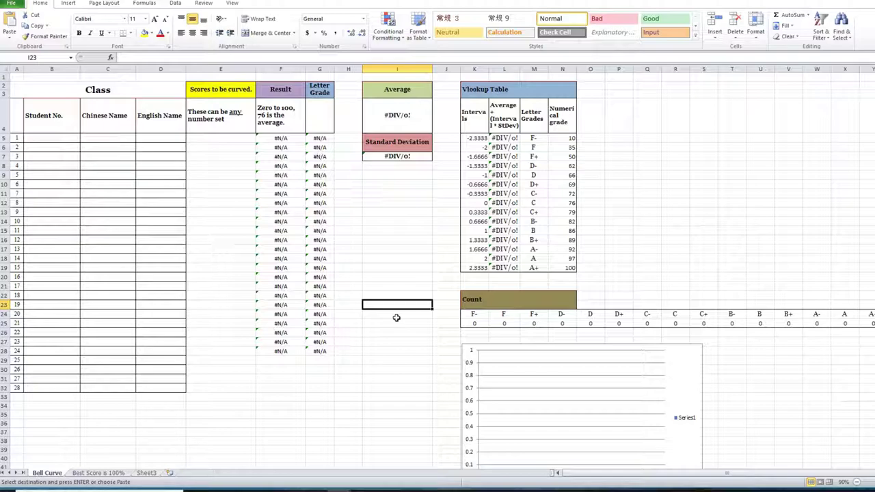
Step: Review the average and standard deviation formulas calculated over the scores
click(251, 432)
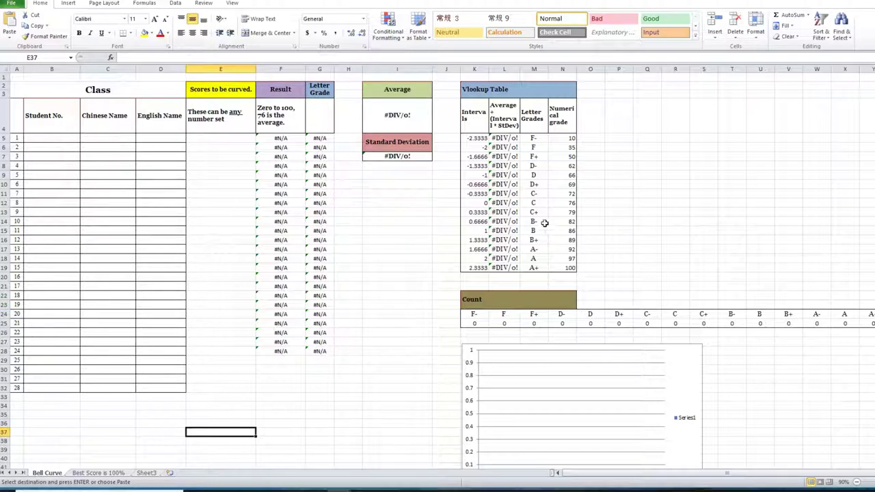
click(410, 117)
click(412, 156)
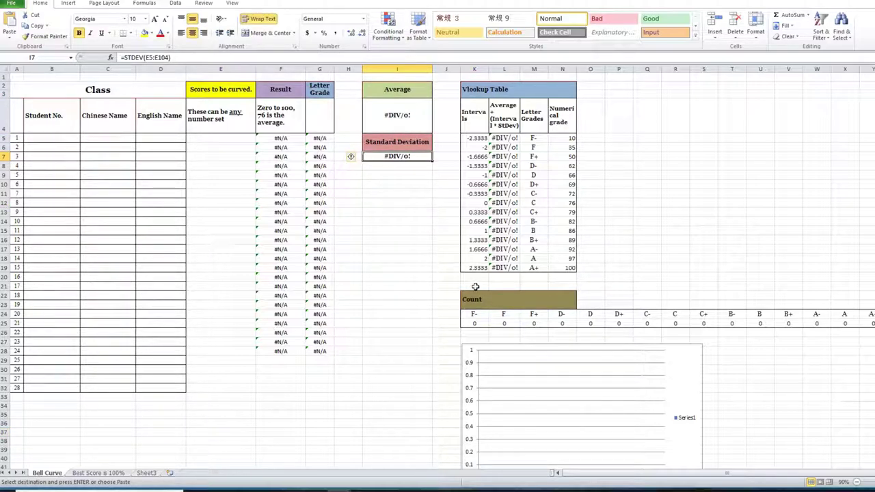
Step: Walk through the Vlookup table intervals: C at the average, B one deviation above, A two above
click(477, 203)
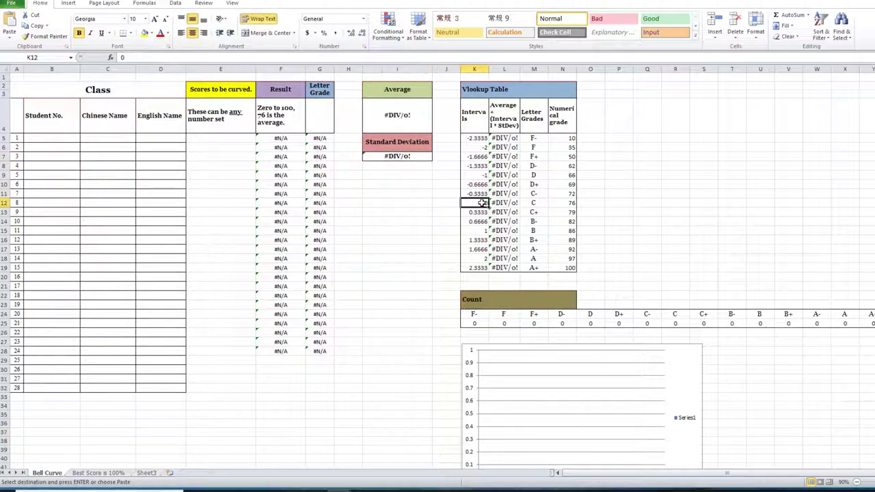
drag(475, 204, 562, 204)
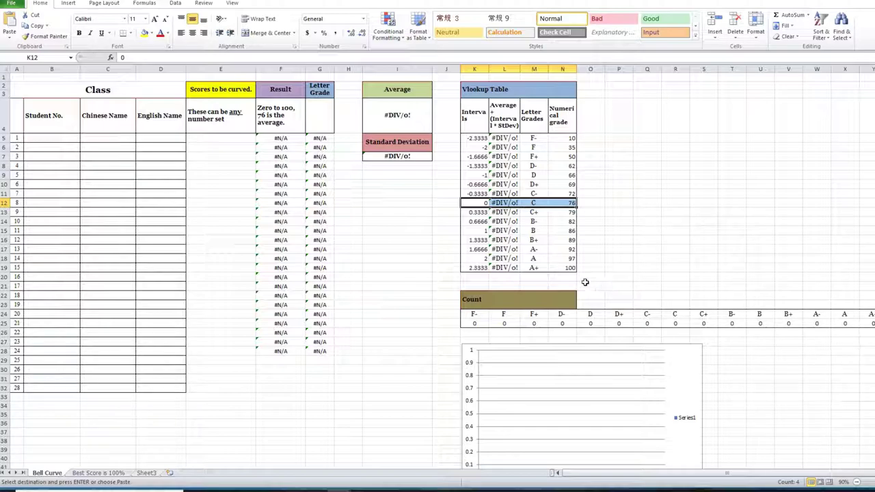
click(476, 231)
drag(476, 232, 567, 231)
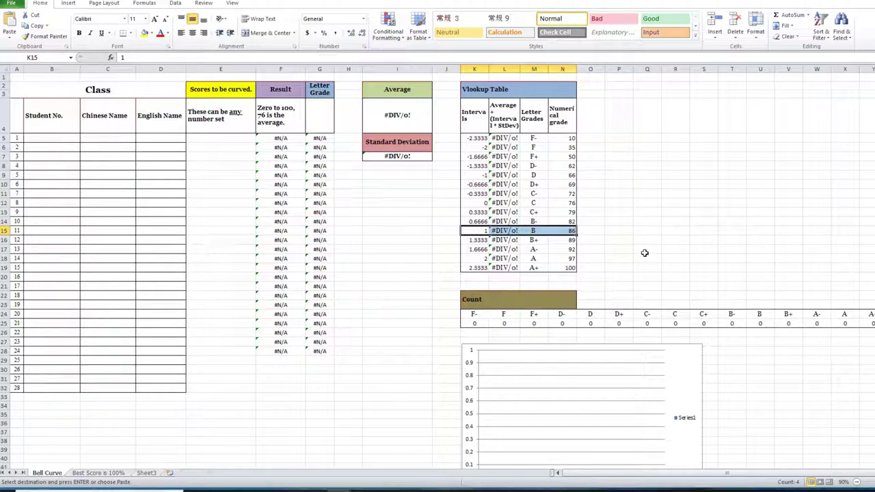
click(474, 258)
drag(475, 258, 565, 257)
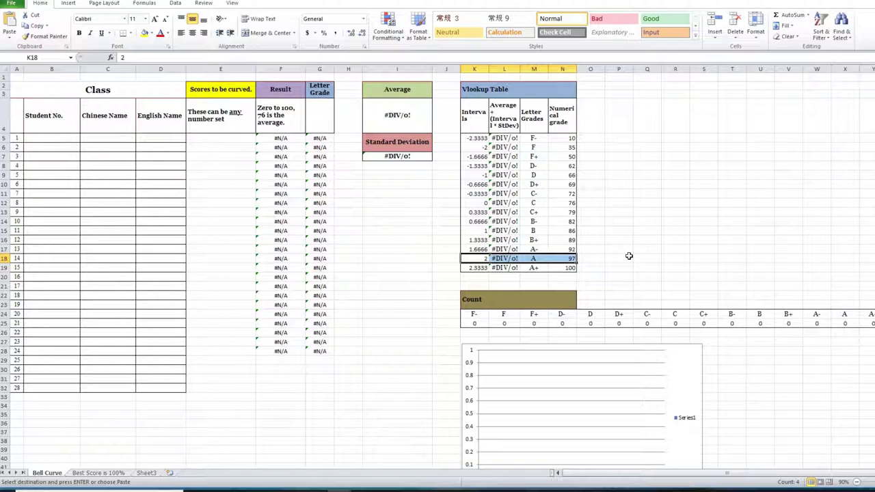
click(629, 257)
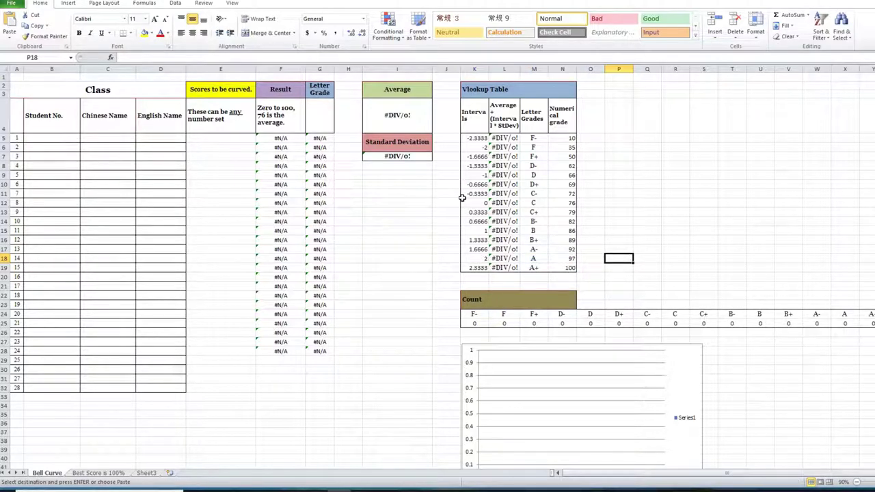
drag(469, 194, 561, 211)
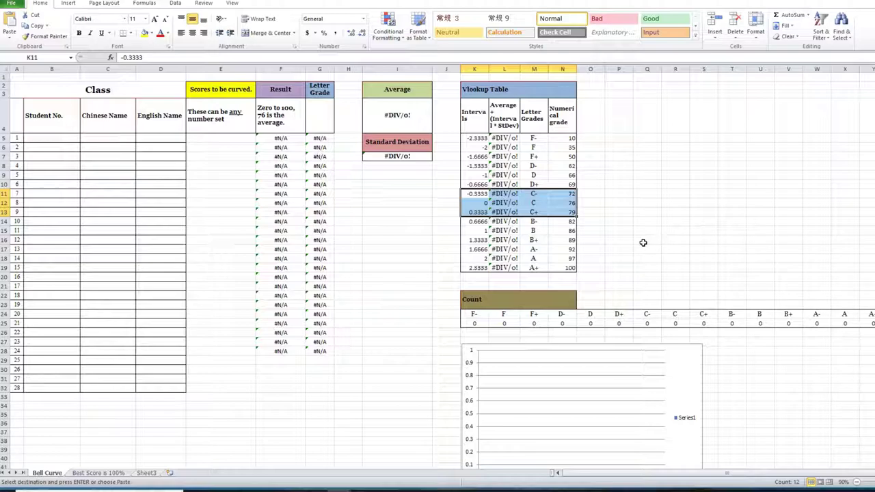
click(635, 243)
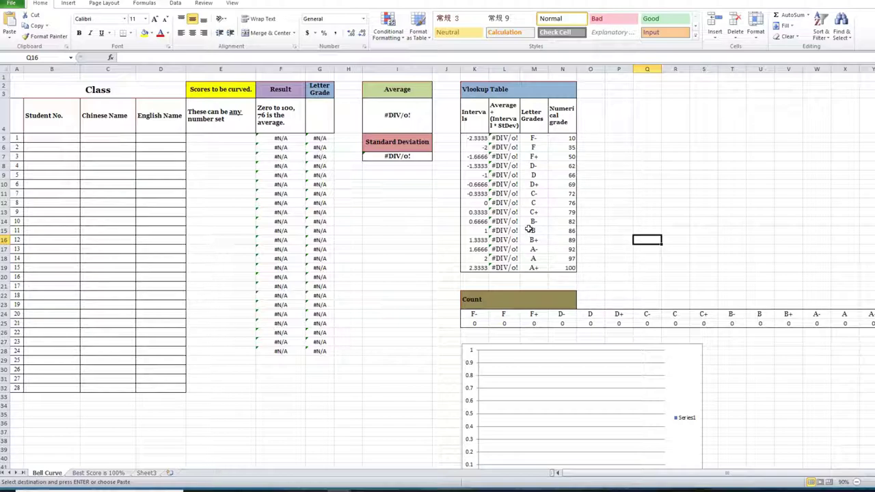
click(610, 270)
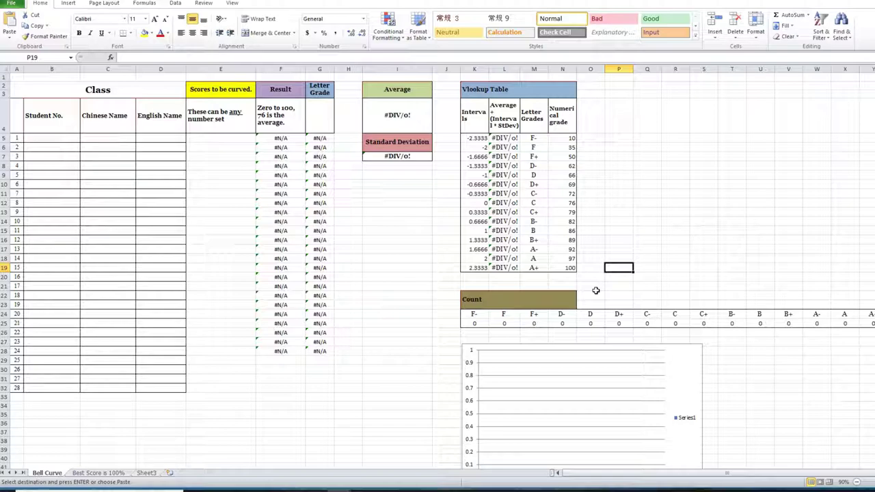
Step: Point out the lookup table's numerical grades, from 10 for F- and 35 for F up to 100
click(320, 394)
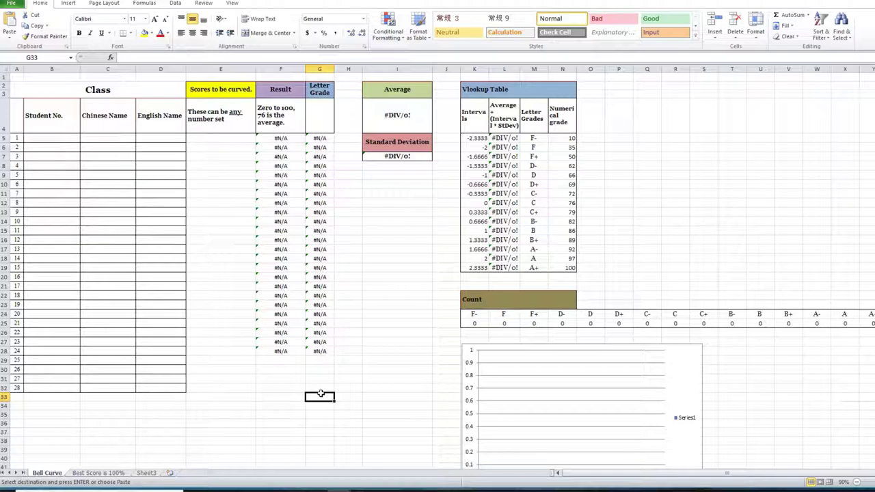
click(397, 348)
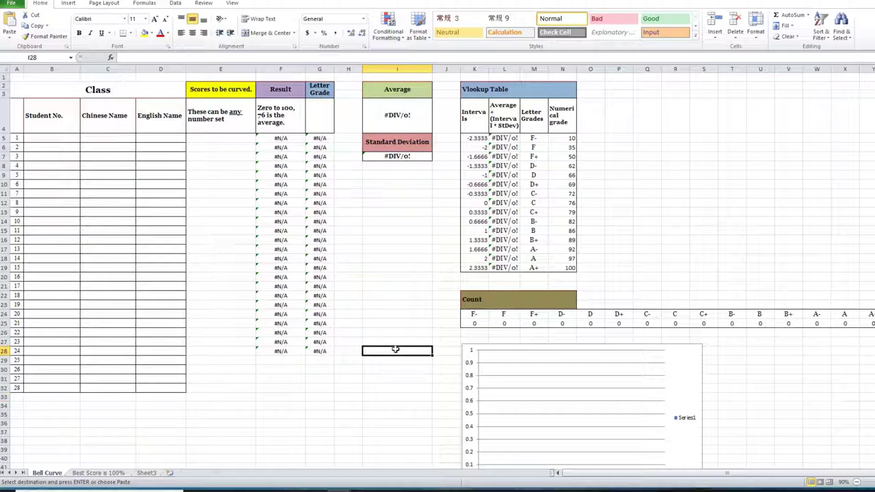
click(572, 157)
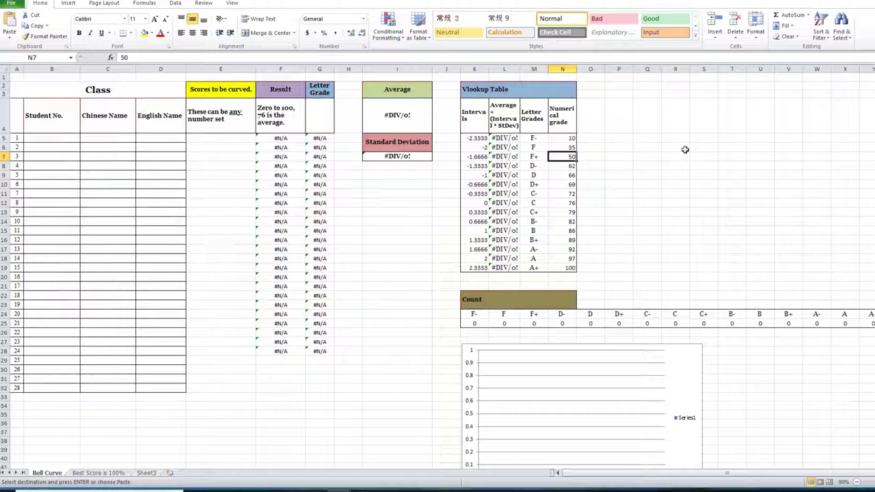
click(567, 147)
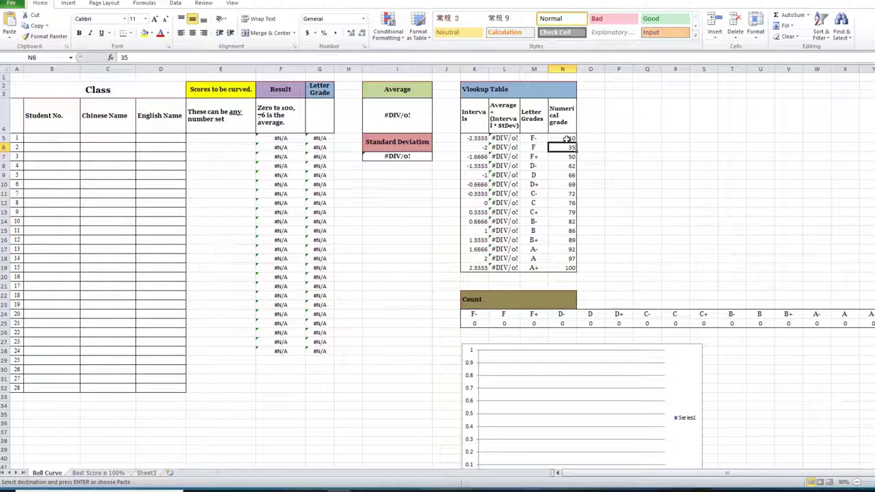
click(566, 138)
click(567, 146)
click(591, 166)
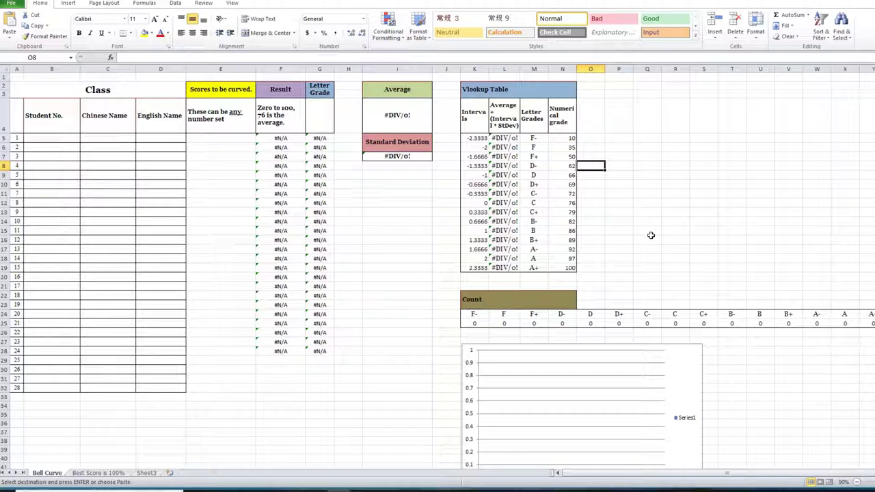
drag(567, 166, 566, 268)
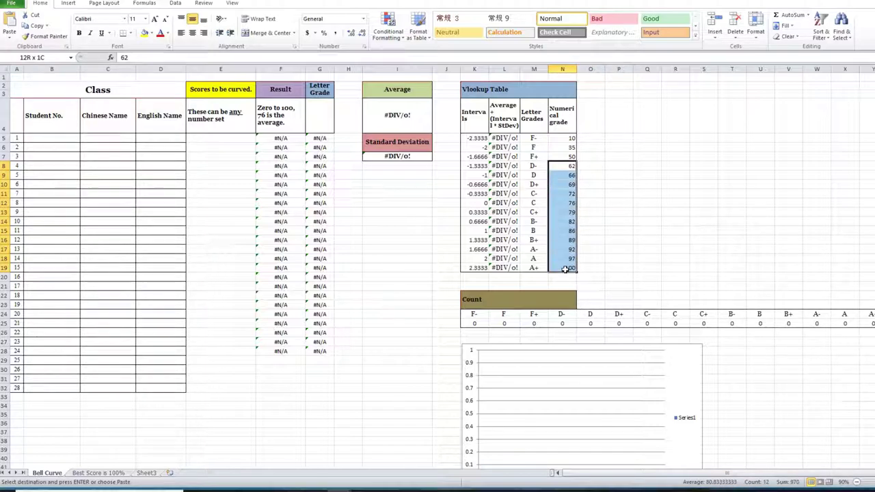
click(631, 267)
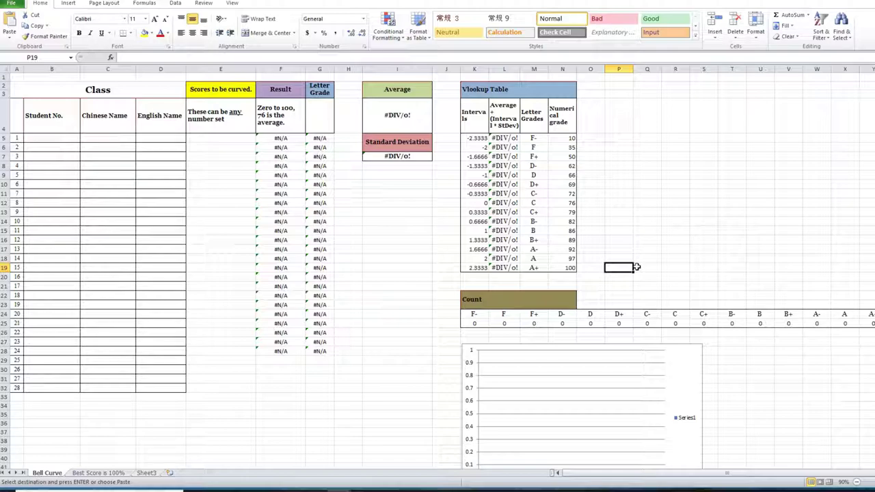
Step: Paste the copied scores as values starting at E5, then select F26:G28
key(alt+Tab)
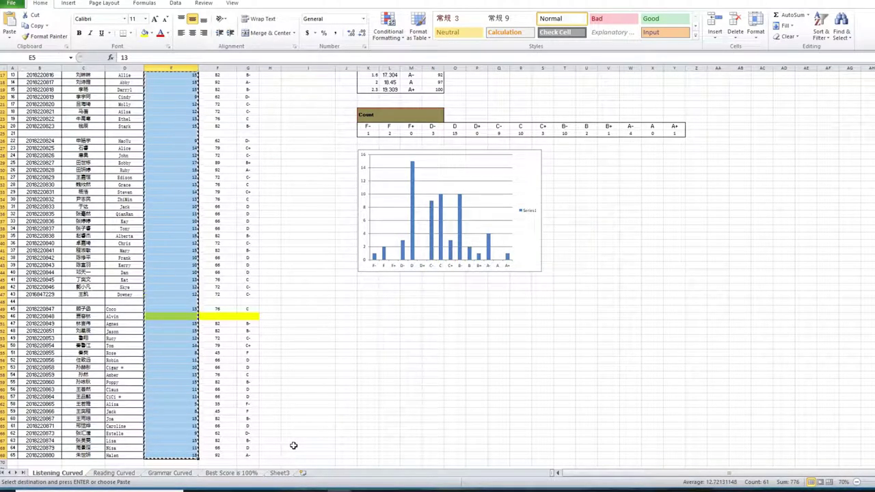
key(alt+Tab)
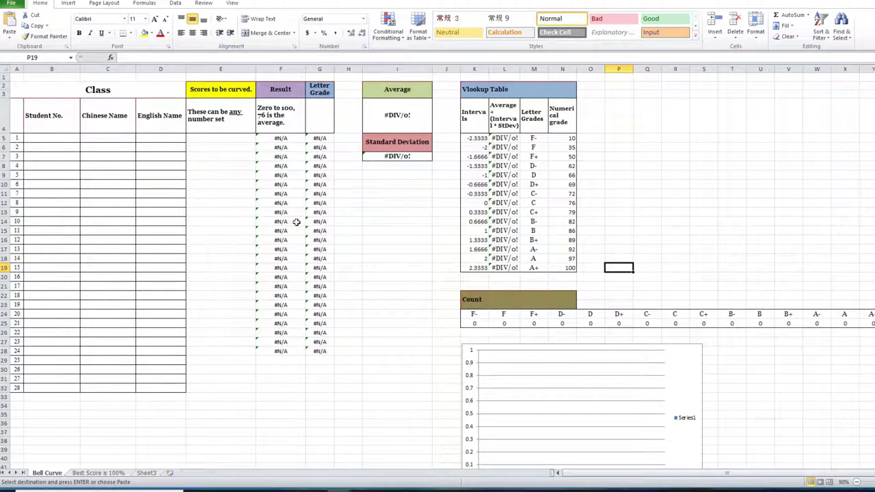
click(230, 140)
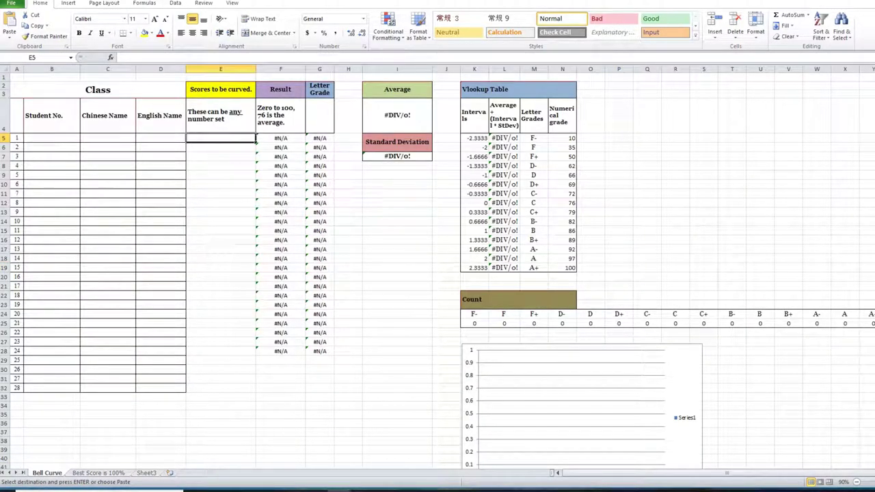
click(9, 39)
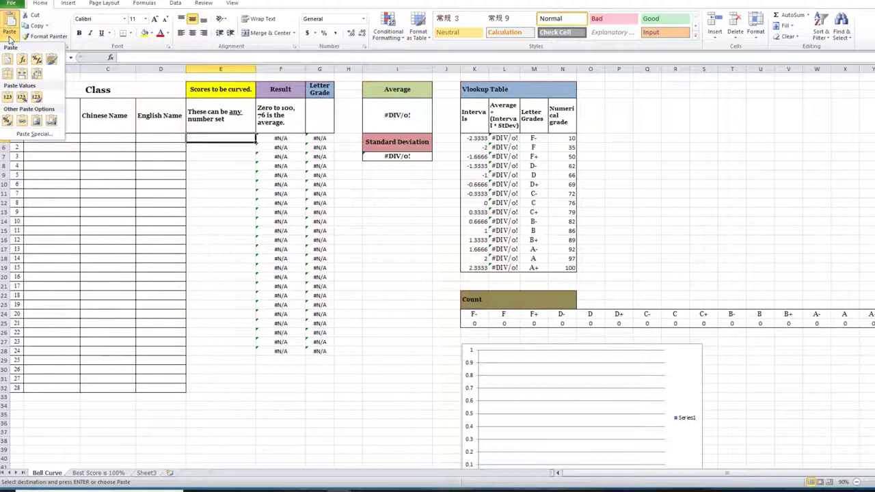
click(8, 97)
click(315, 414)
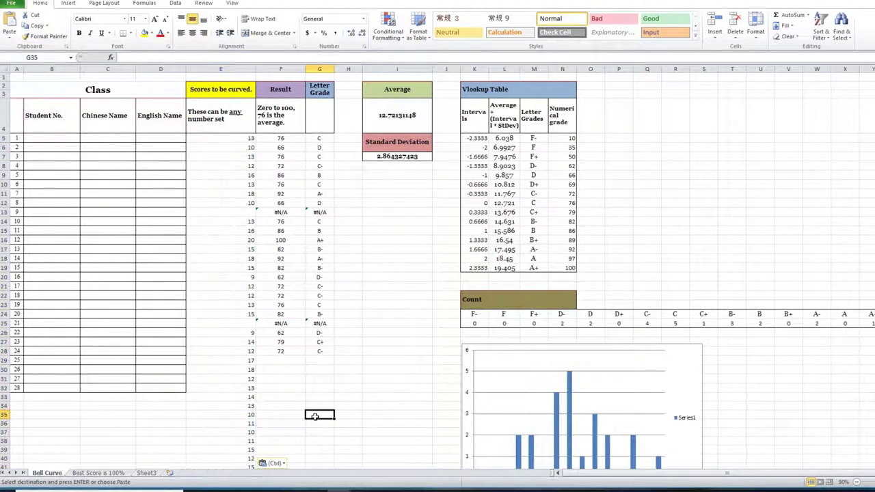
drag(280, 333, 335, 450)
Step: Fill the Result and Letter Grade formulas down to row 69 and spot-check scores, including the top score of 20
click(344, 450)
click(246, 440)
scroll(233, 351, up, 4)
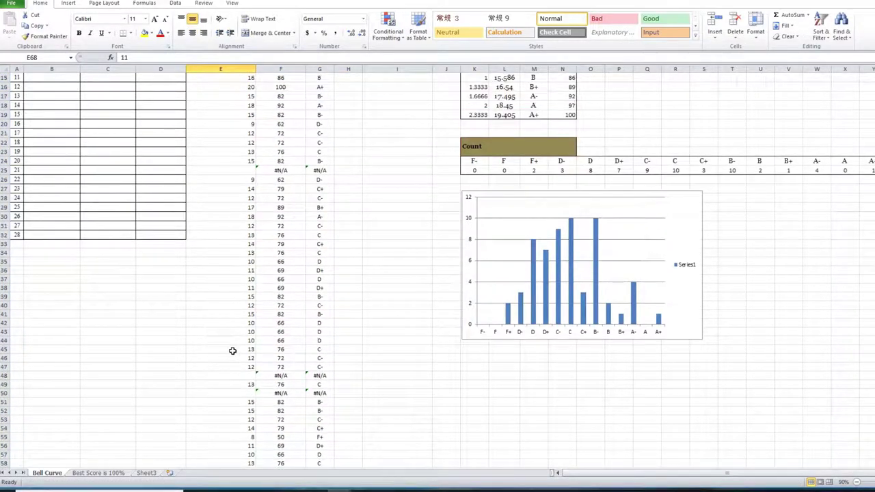
click(234, 332)
scroll(239, 332, up, 3)
click(249, 309)
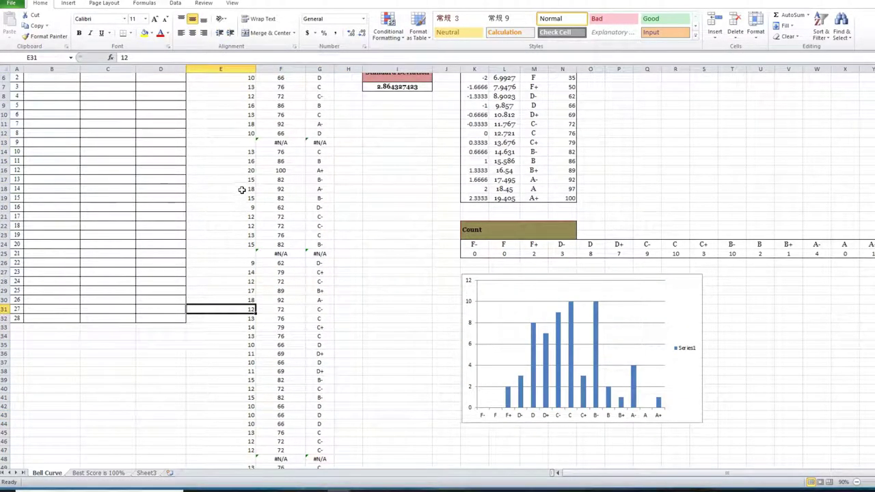
click(244, 170)
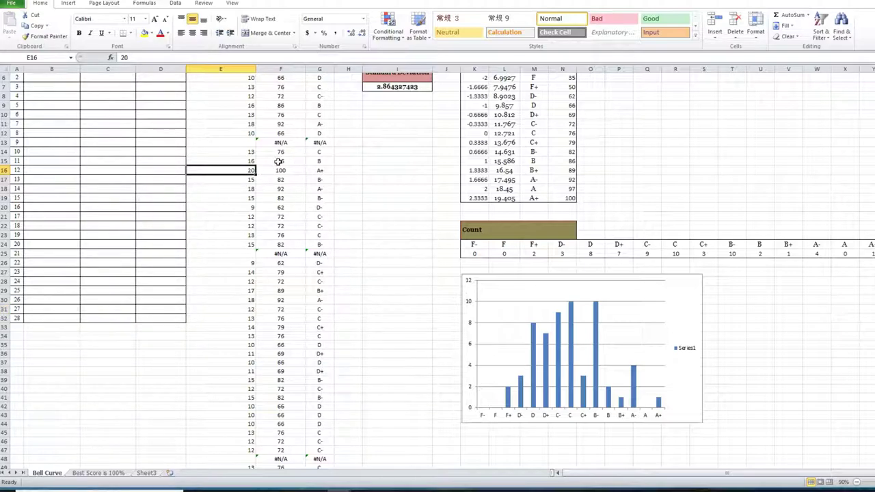
click(399, 336)
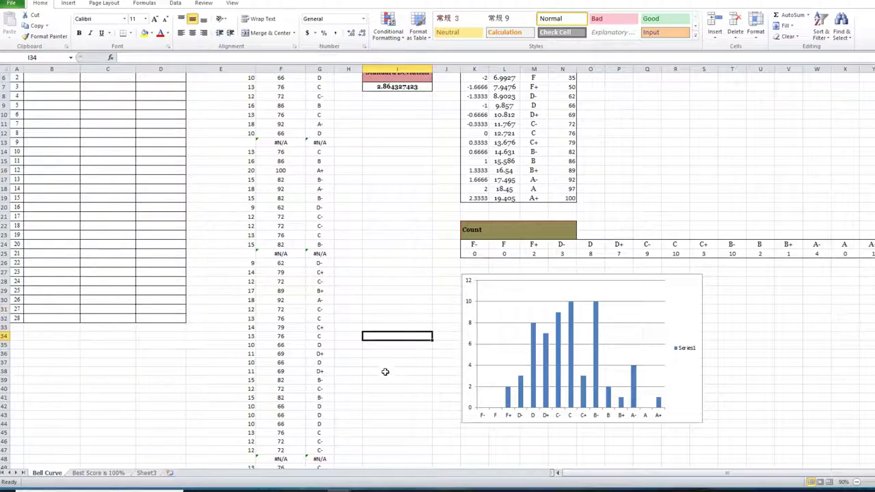
scroll(610, 436, down, 2)
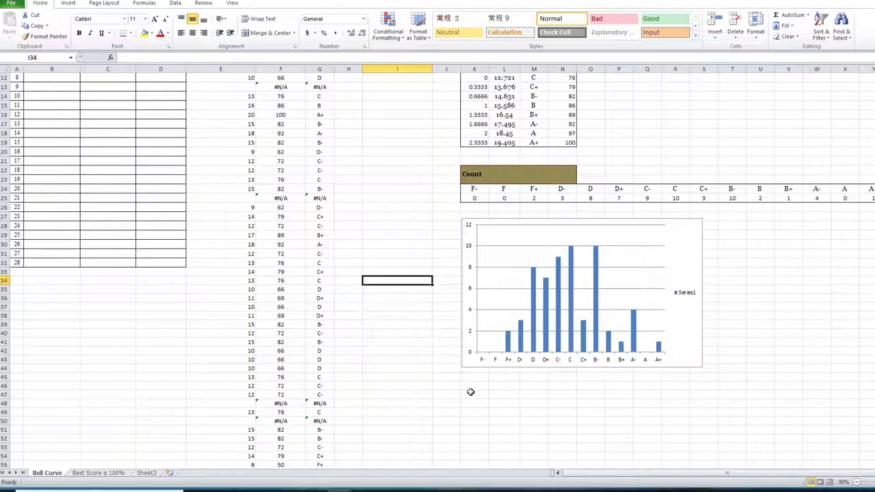
scroll(470, 391, up, 4)
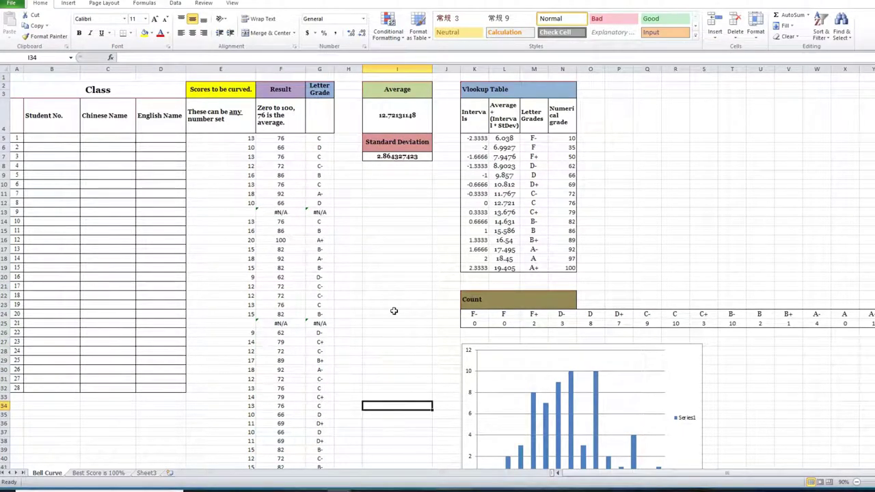
Step: Clear the #N/A cells in rows 13, 25, 48 and 50, then select the score of 5 in E62
drag(250, 214, 316, 213)
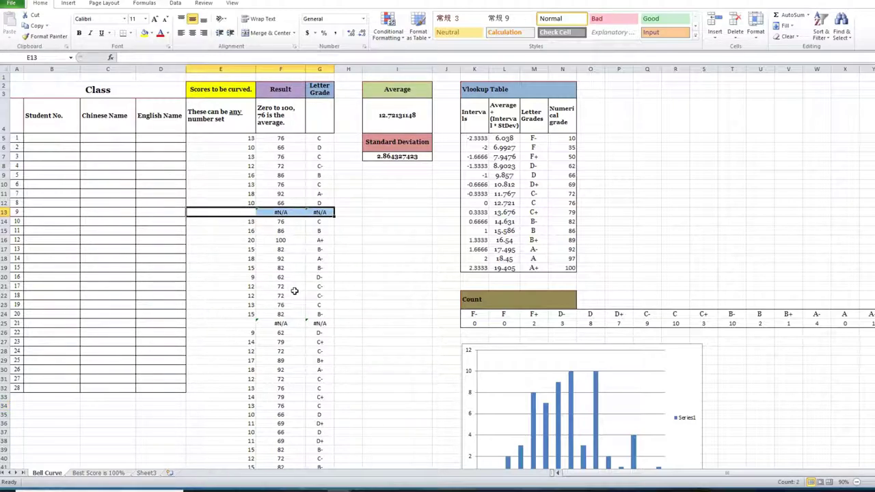
drag(245, 322, 323, 331)
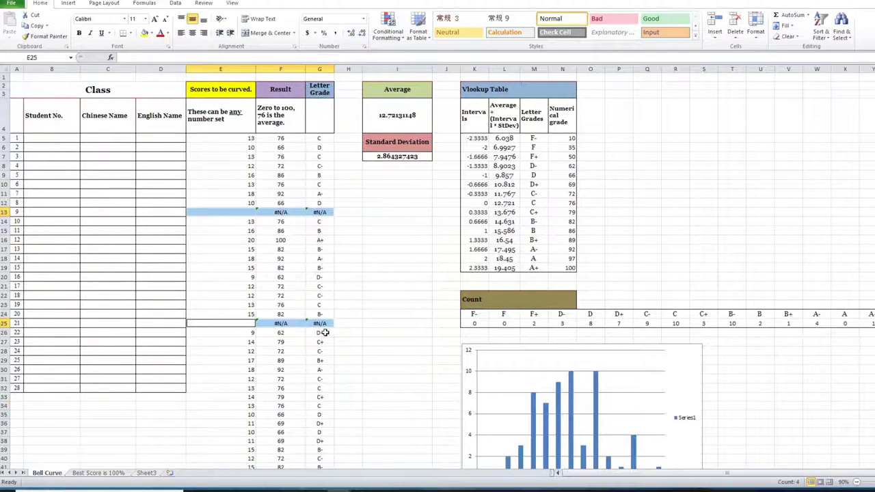
scroll(332, 336, down, 4)
drag(244, 394, 319, 394)
ctrl+click(244, 413)
drag(243, 413, 317, 414)
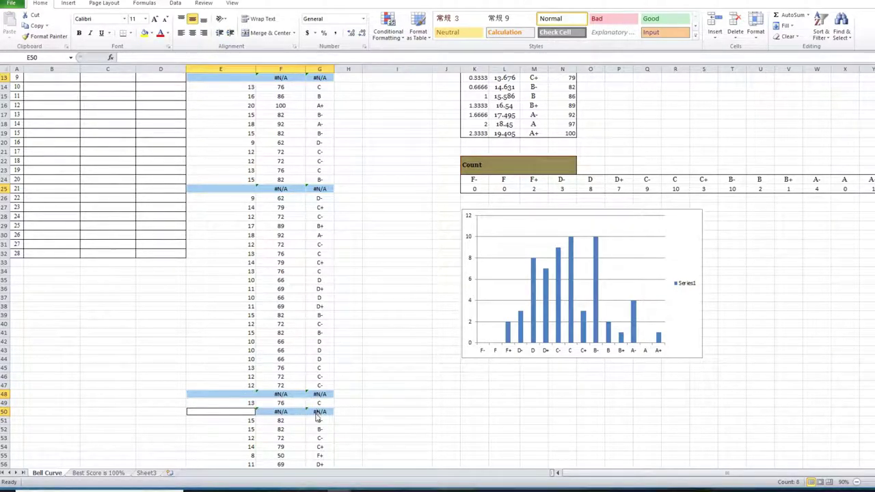
right_click(317, 413)
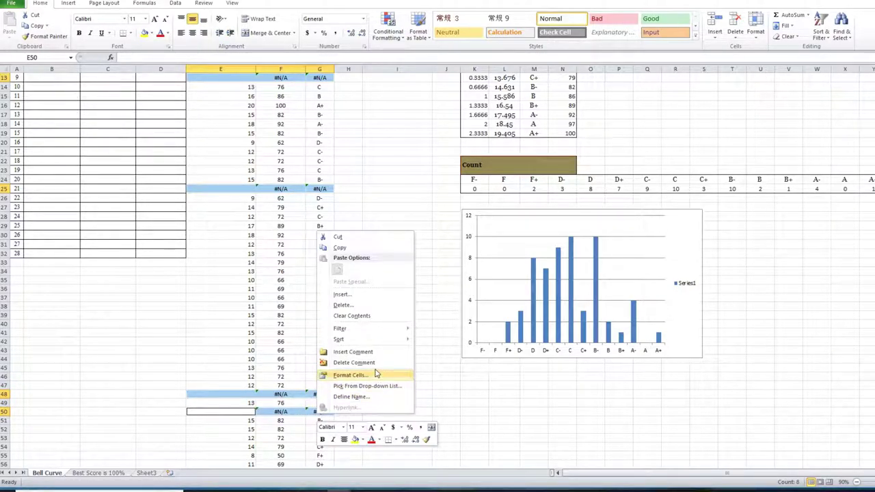
click(376, 316)
click(403, 324)
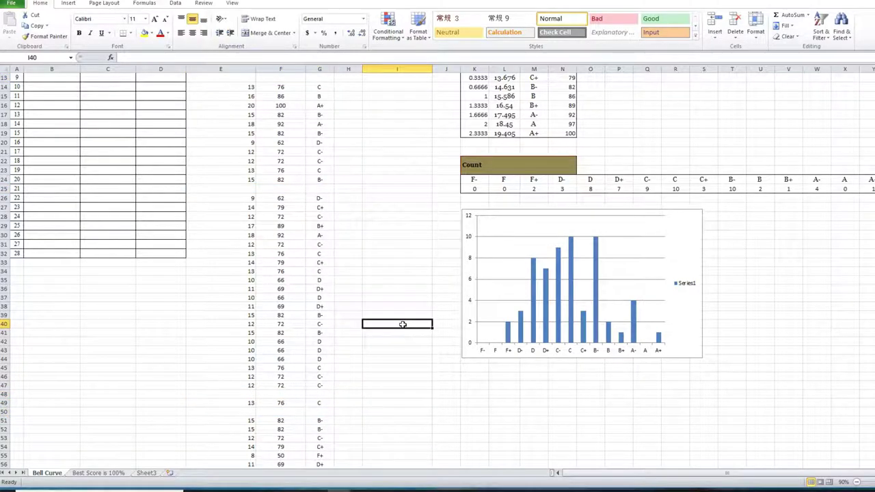
scroll(403, 324, down, 6)
click(235, 353)
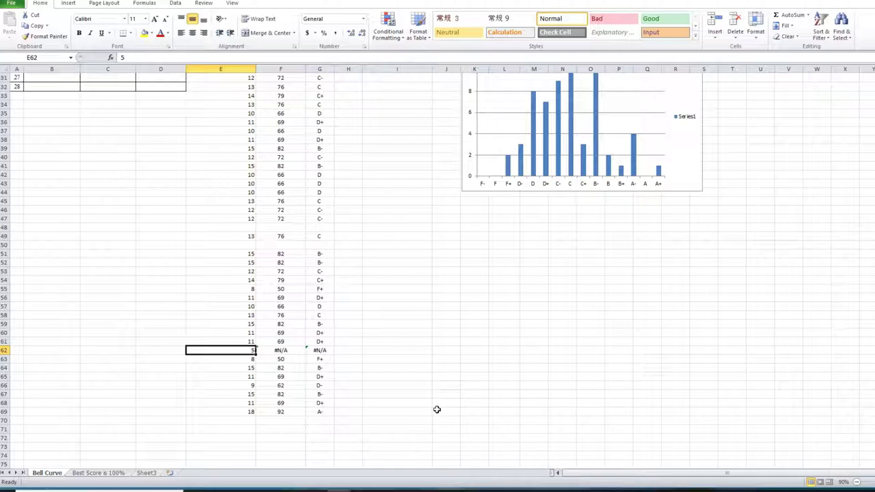
Step: Replace the F- threshold formula in L5 with 0
scroll(437, 410, up, 10)
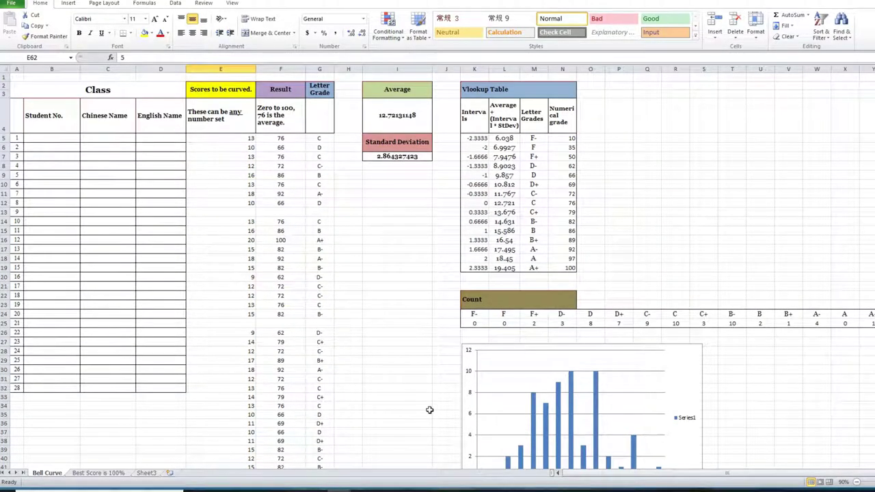
click(504, 138)
click(474, 139)
click(504, 138)
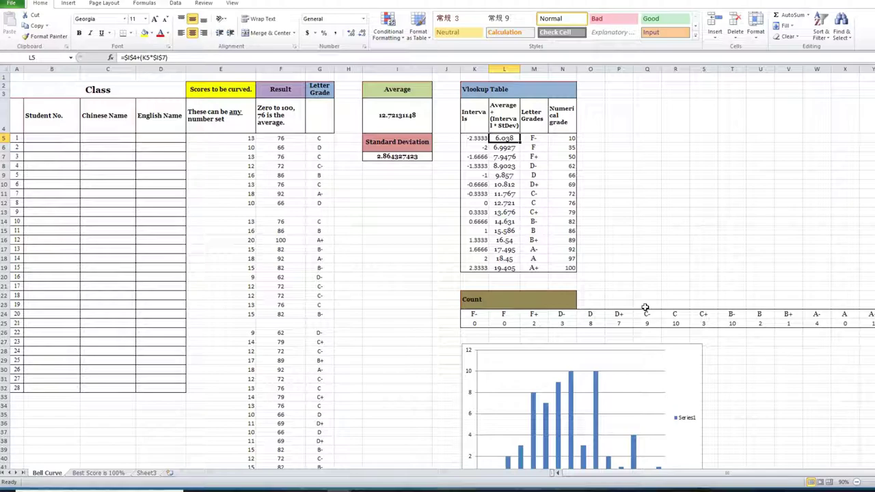
text(0)
key(Tab)
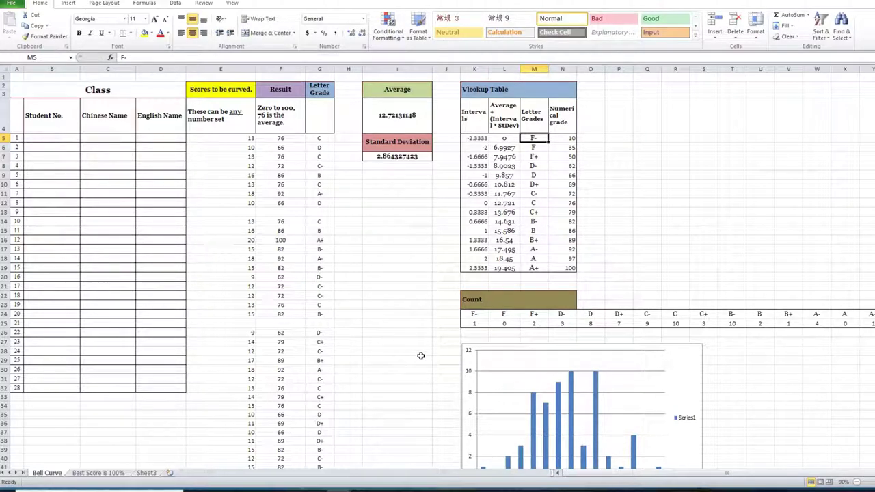
drag(421, 357, 421, 354)
scroll(376, 346, down, 6)
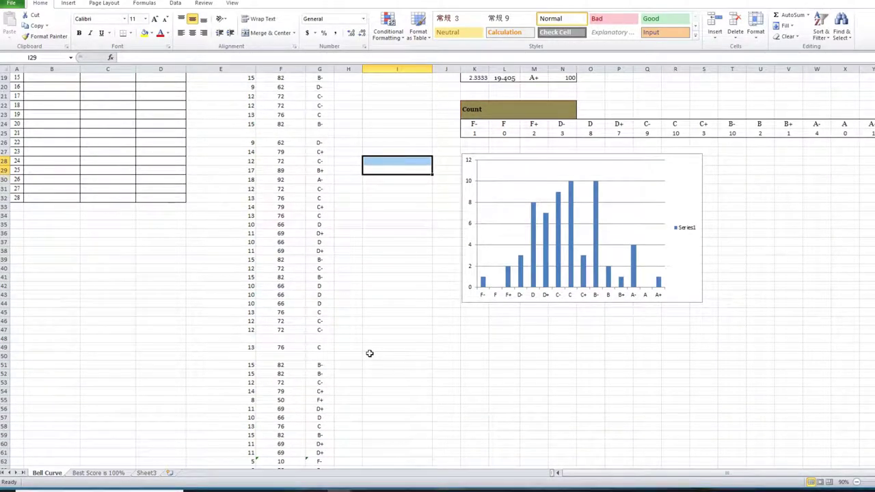
scroll(369, 353, down, 3)
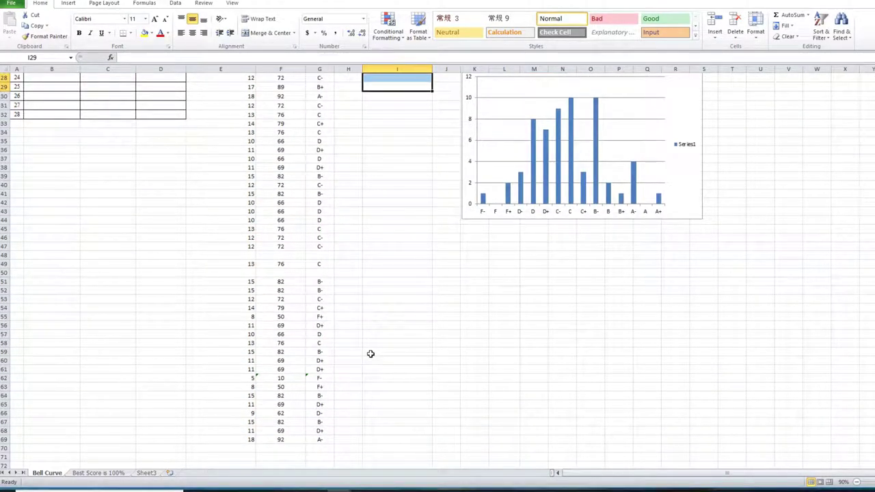
scroll(370, 353, up, 5)
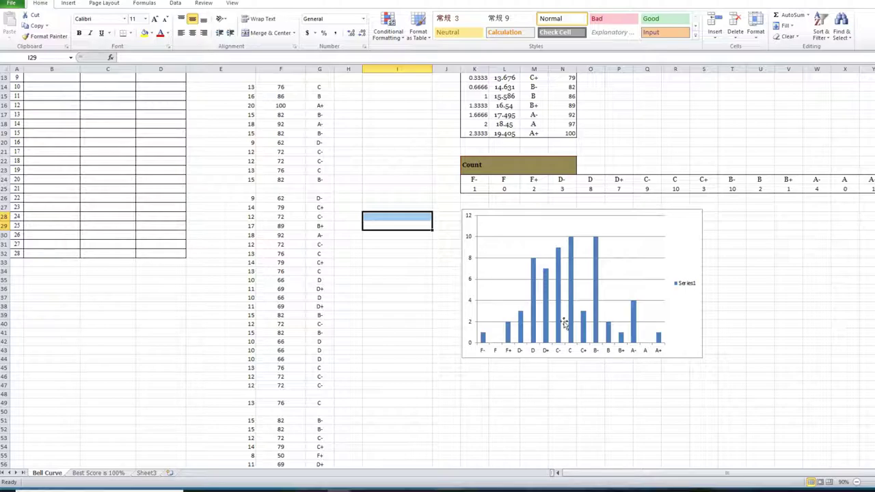
scroll(387, 357, up, 1)
click(387, 356)
scroll(387, 356, up, 3)
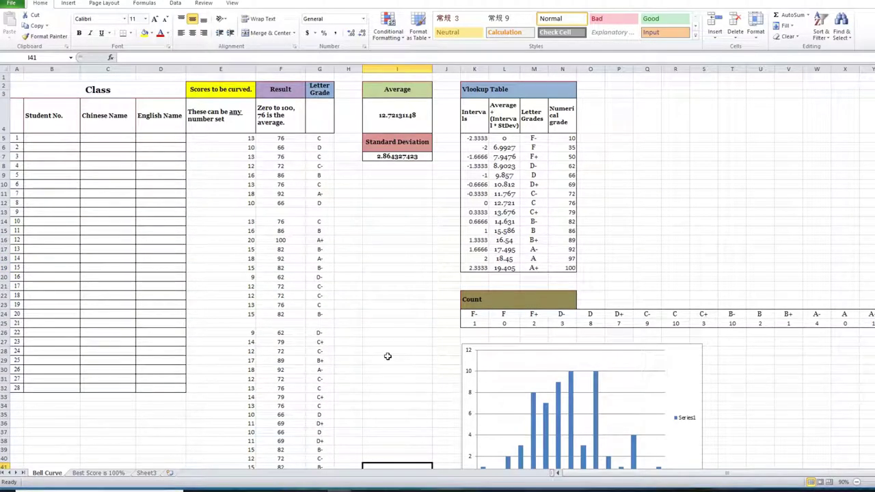
scroll(388, 356, down, 5)
scroll(387, 357, up, 5)
key(Down)
key(Down)
key(Down)
key(Down)
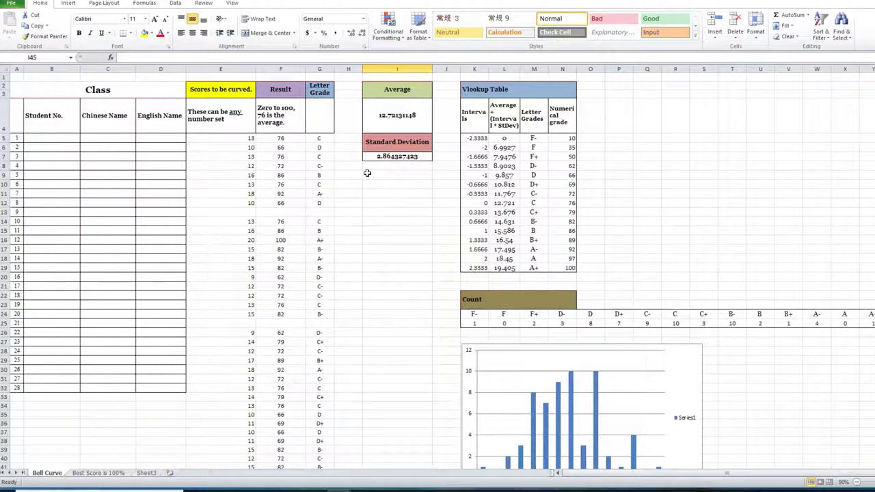
click(388, 114)
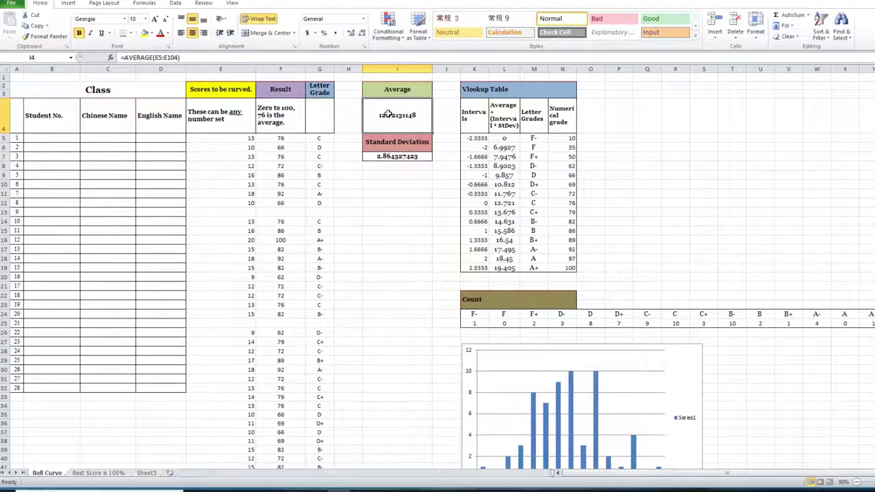
click(412, 156)
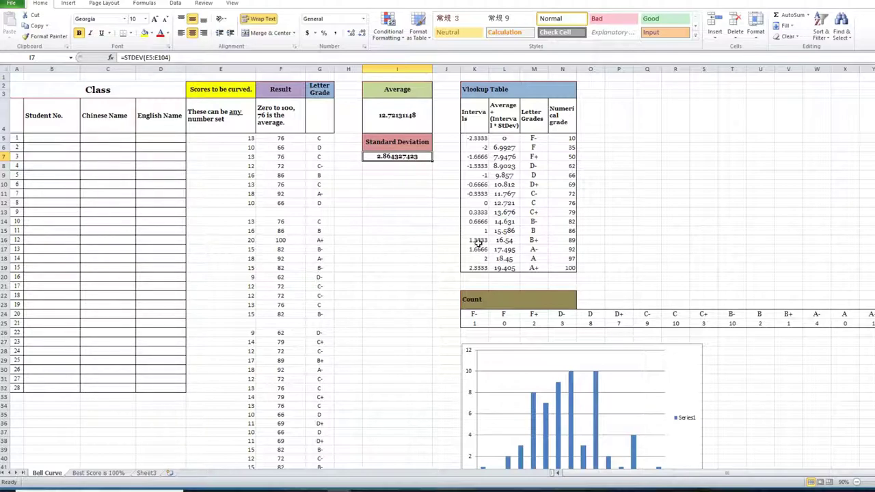
click(473, 232)
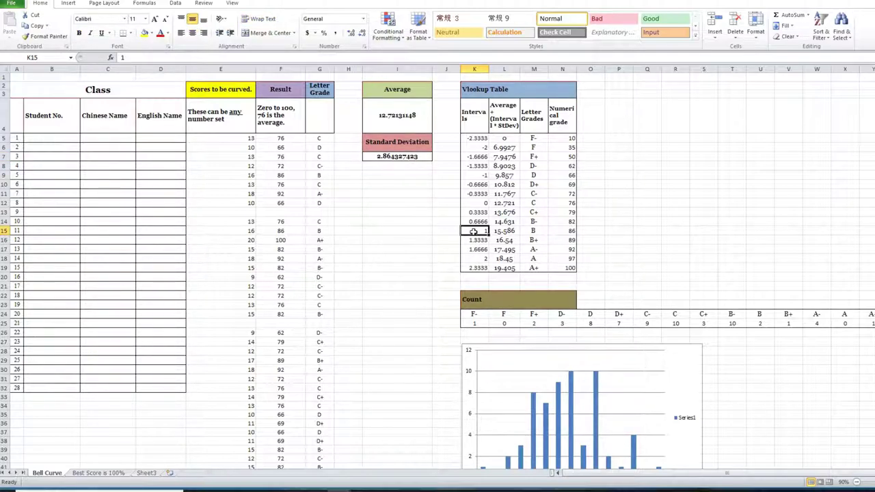
click(560, 231)
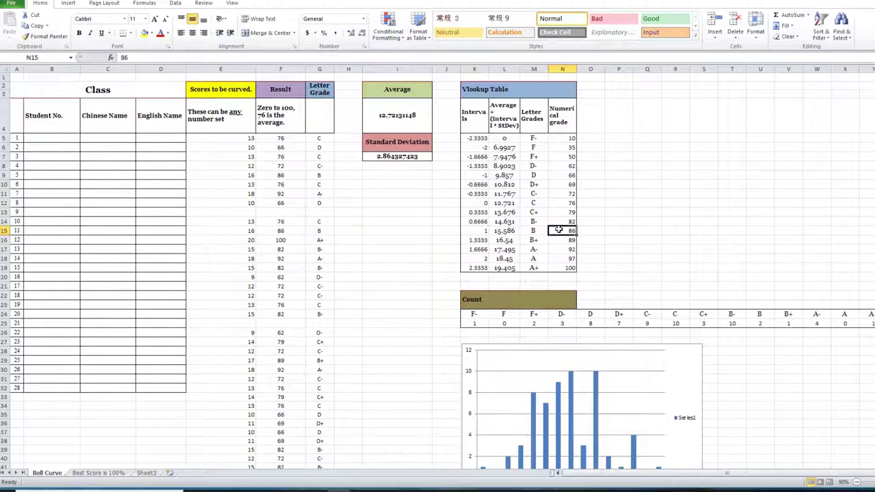
click(479, 231)
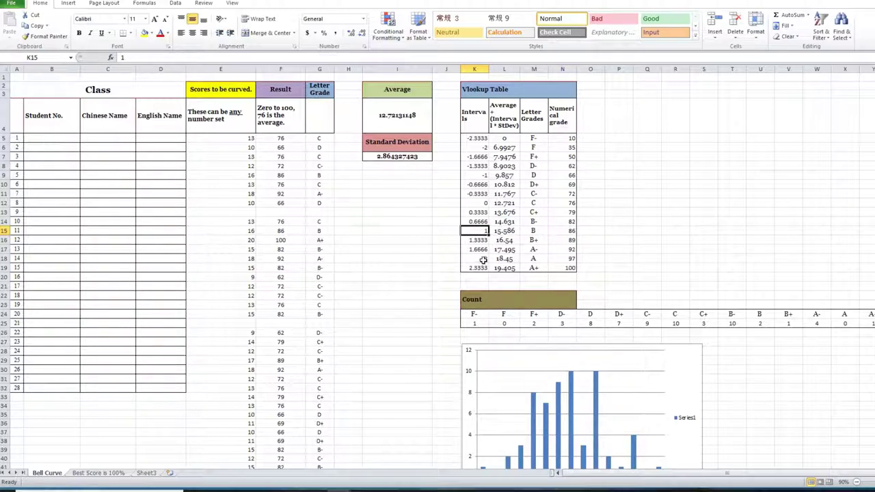
click(481, 259)
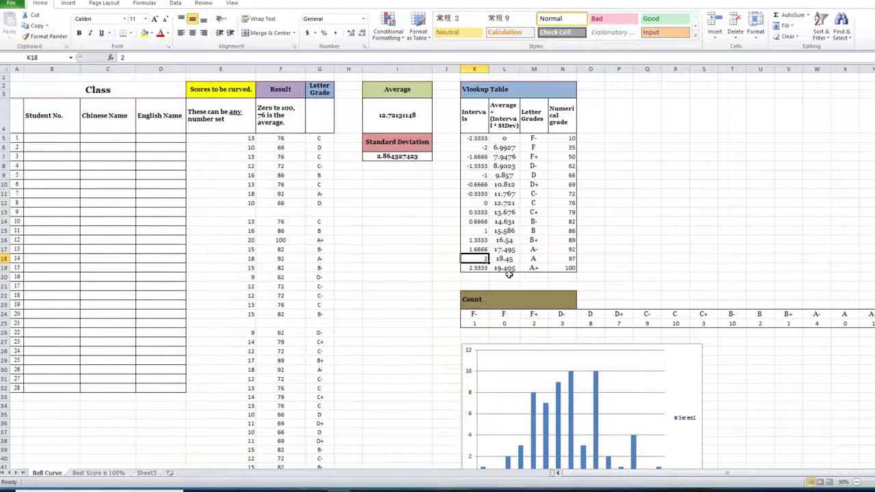
click(569, 260)
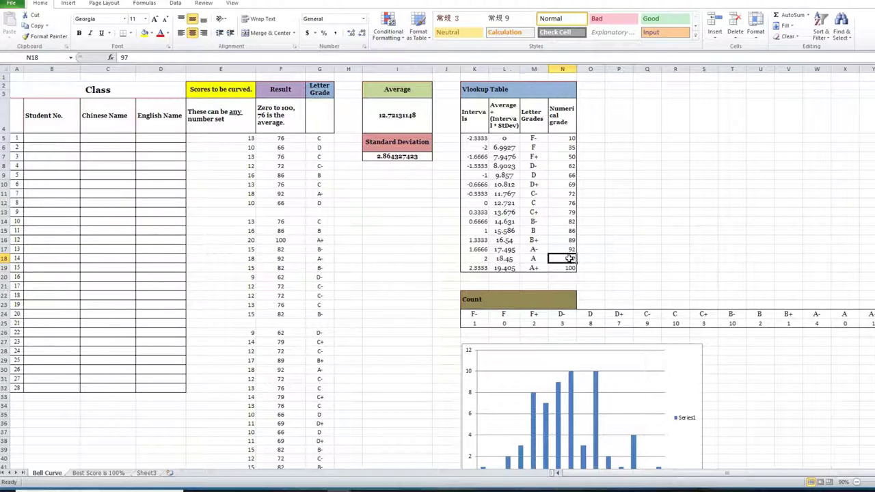
click(481, 267)
click(560, 268)
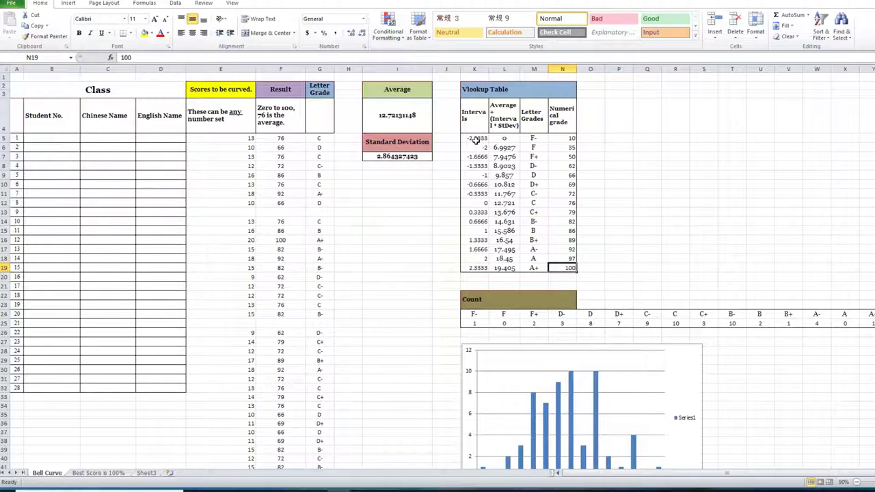
click(474, 139)
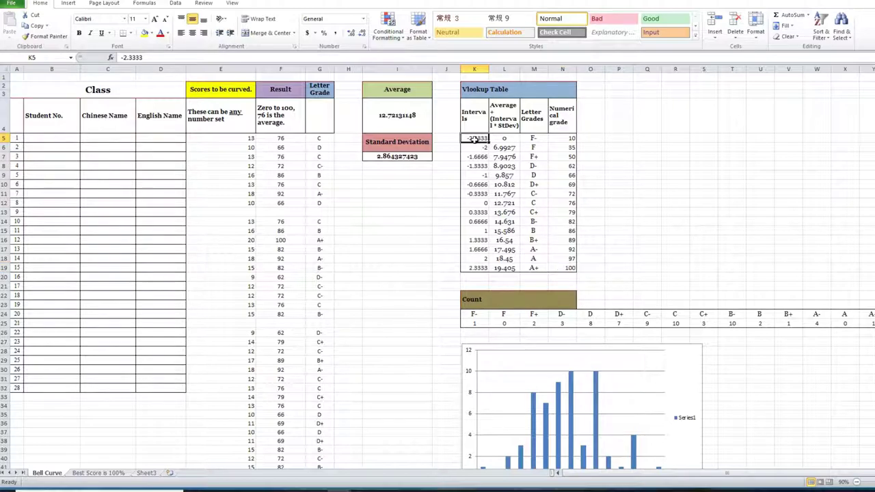
click(563, 140)
click(508, 130)
click(565, 141)
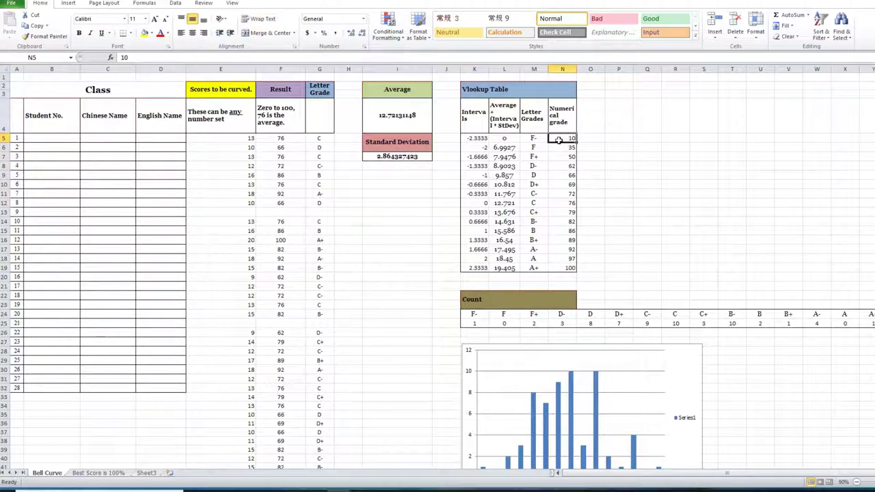
drag(568, 140, 565, 161)
click(417, 276)
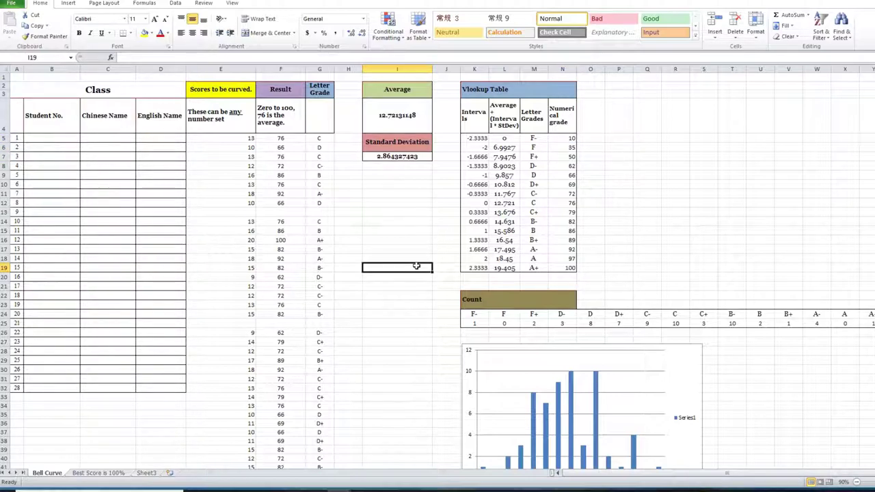
scroll(416, 265, down, 4)
Step: Scroll through the Bell Curve sheet and highlight the lowest numerical grades in the lookup table
scroll(416, 265, down, 7)
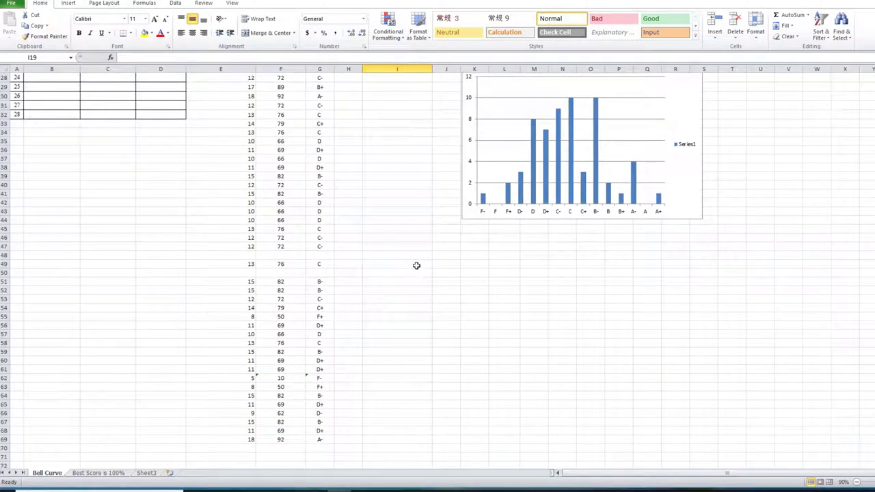
scroll(417, 265, up, 9)
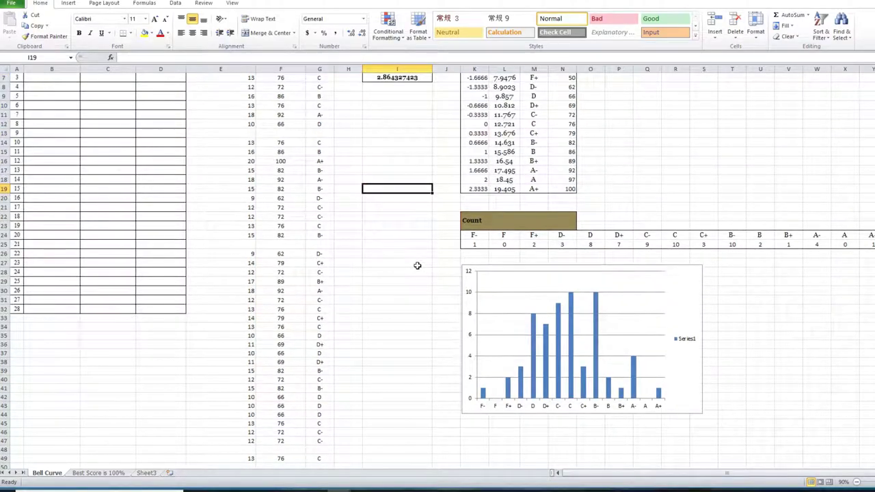
scroll(423, 262, up, 2)
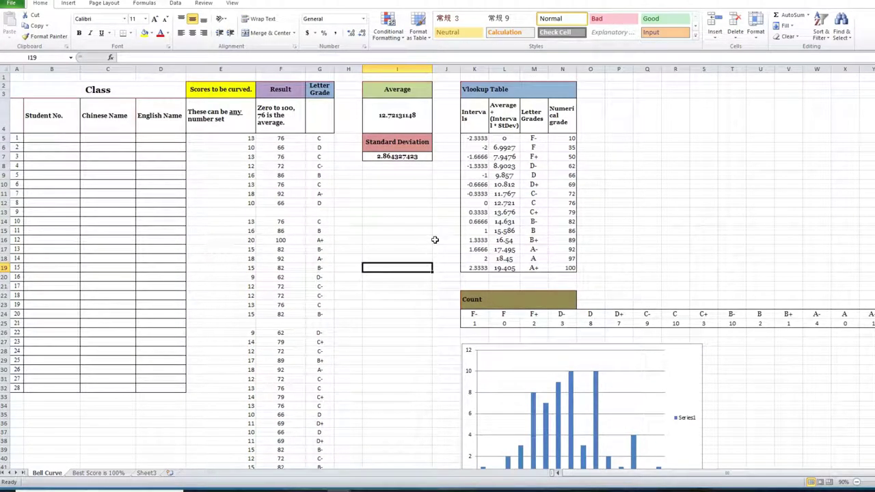
click(413, 239)
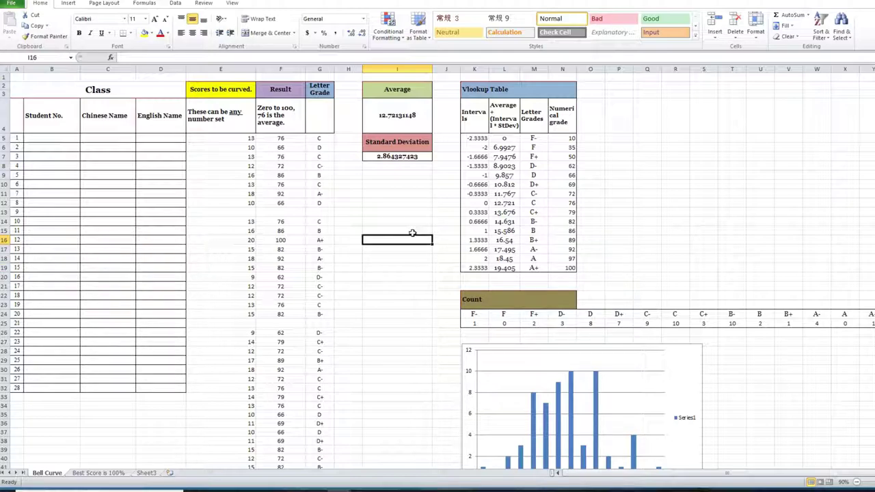
click(407, 220)
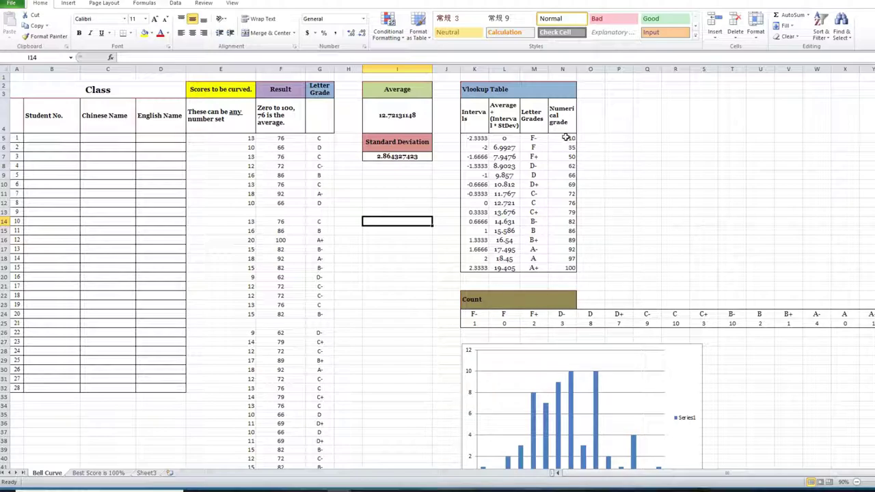
drag(566, 138, 566, 156)
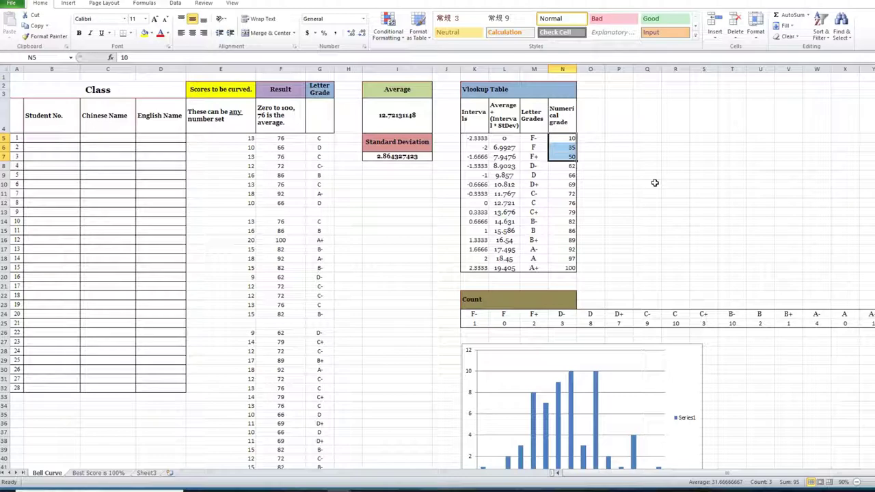
click(350, 361)
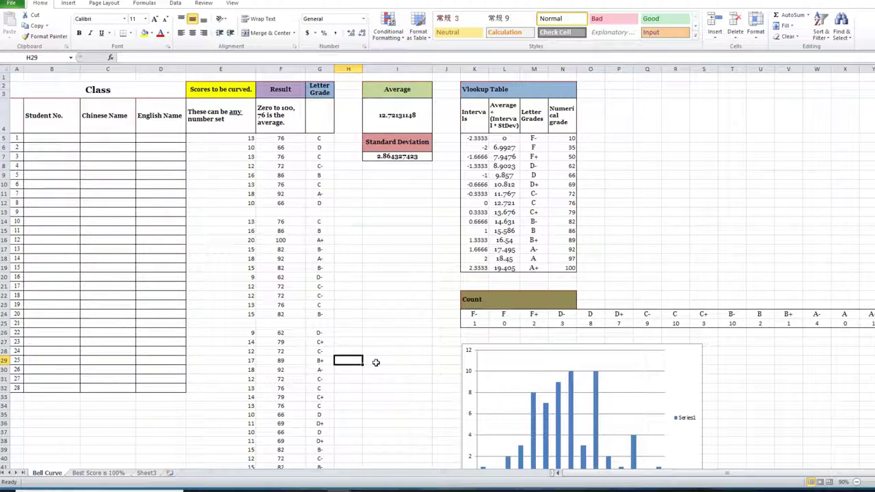
scroll(375, 362, down, 4)
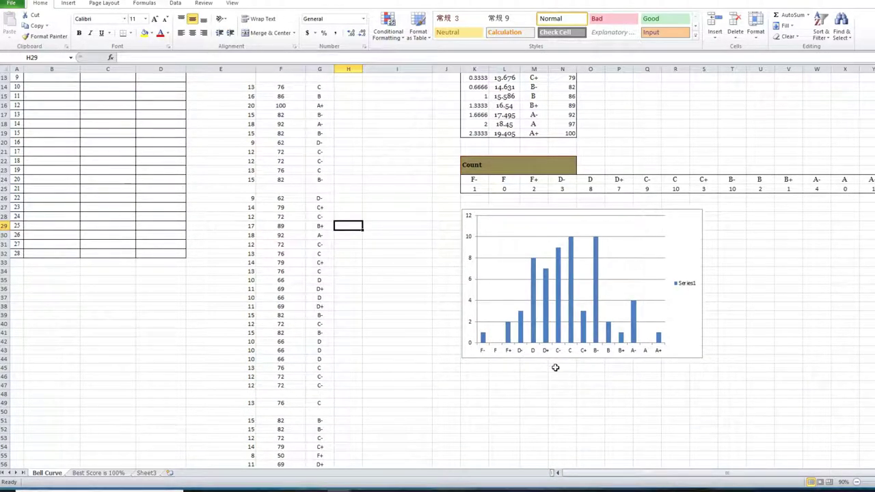
scroll(521, 399, up, 3)
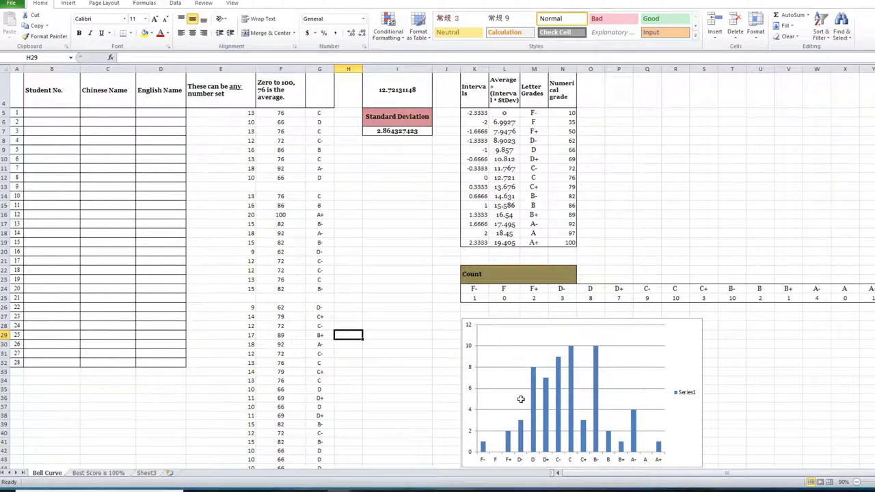
scroll(456, 403, up, 1)
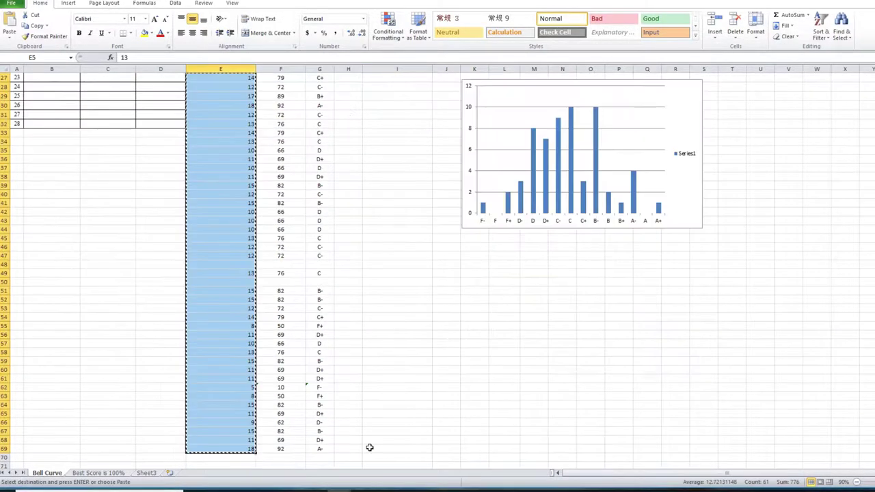
Step: Paste the copied scores at E5 on the Best Score is 100% sheet
click(98, 473)
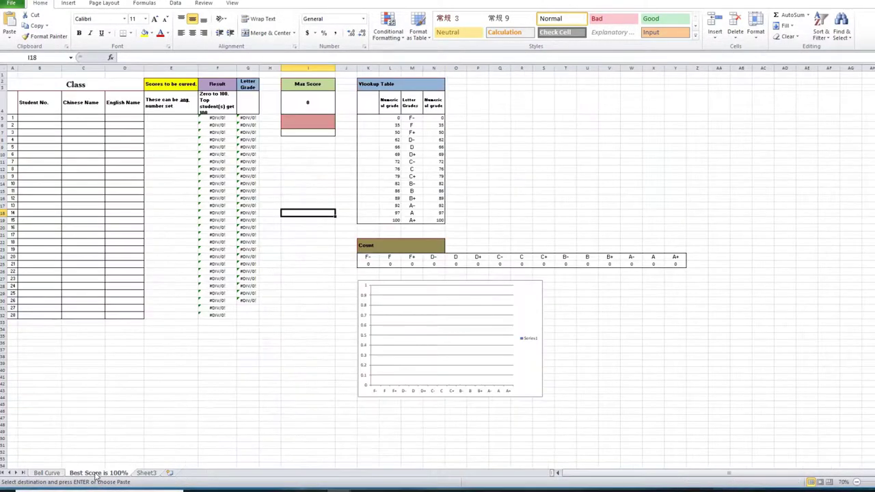
click(170, 119)
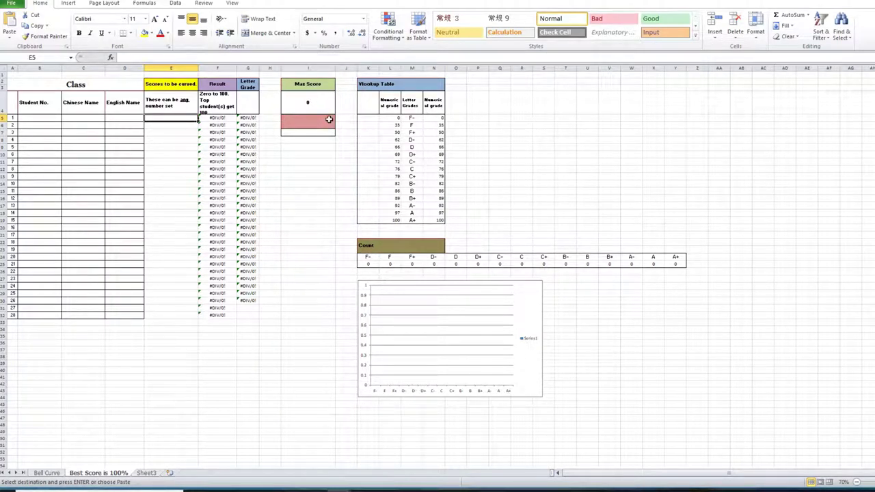
click(10, 37)
click(11, 86)
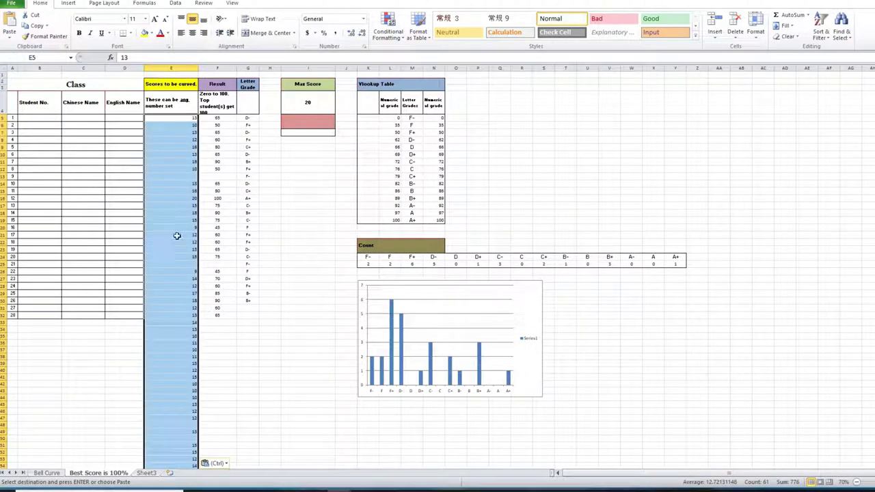
click(264, 369)
Step: Fill F26:G31's formulas down to row 69, review the results, and go back to the Bell Curve sheet
drag(215, 274, 256, 246)
click(335, 281)
scroll(338, 290, up, 8)
scroll(338, 290, up, 4)
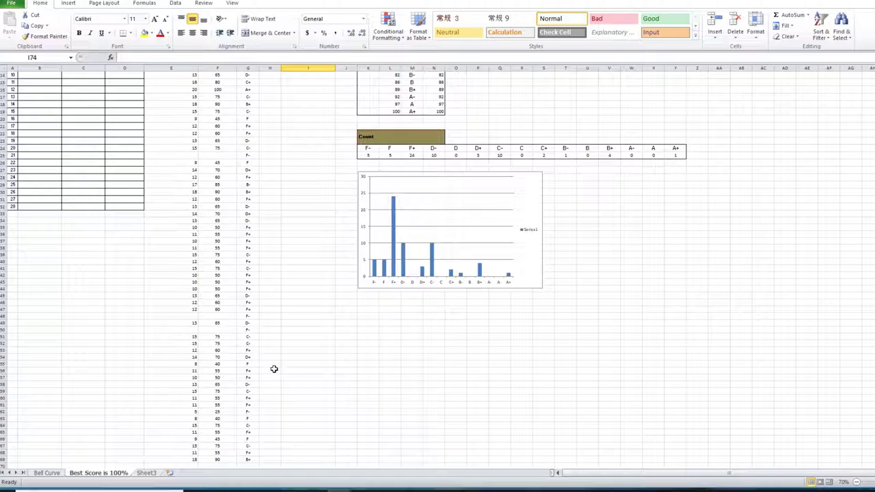
scroll(274, 369, up, 5)
scroll(274, 369, down, 8)
scroll(274, 369, up, 7)
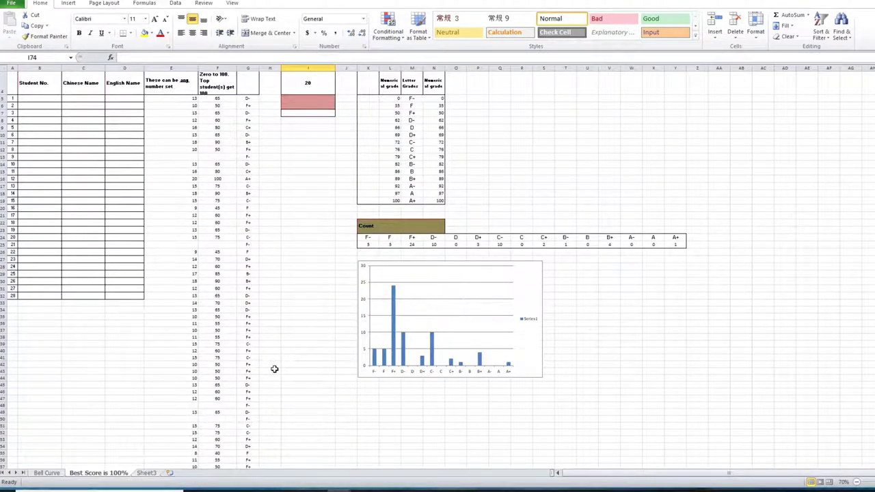
key(ctrl+Page_Up)
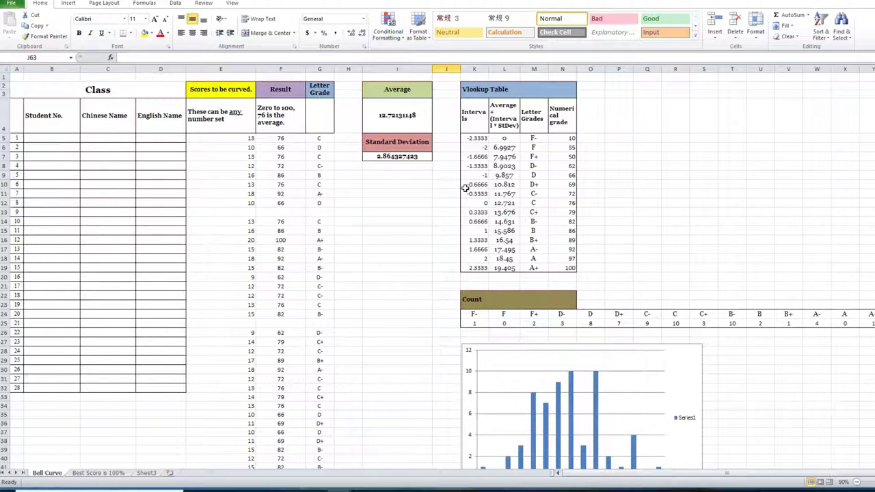
drag(469, 194, 567, 213)
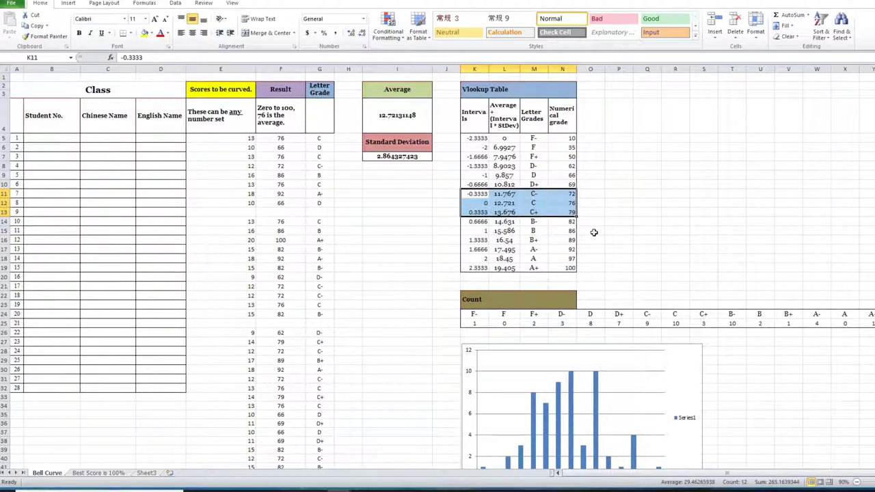
click(612, 230)
drag(479, 195, 552, 202)
drag(482, 166, 567, 182)
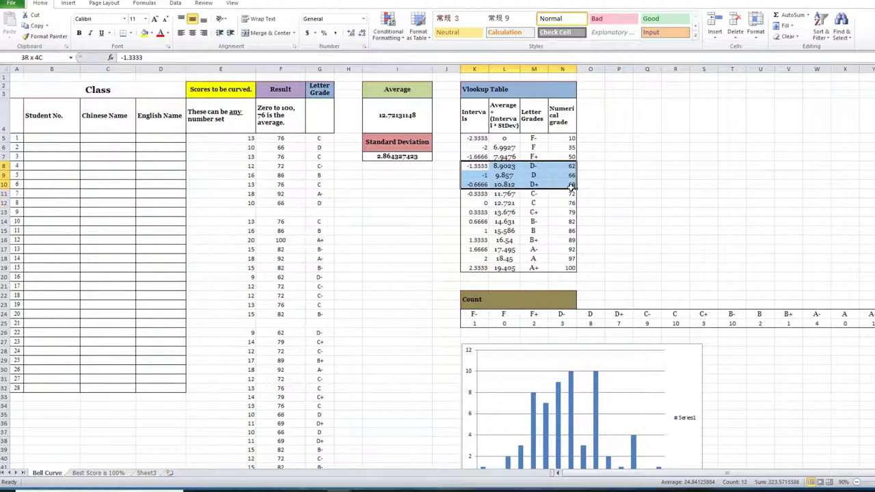
click(752, 397)
scroll(738, 397, down, 3)
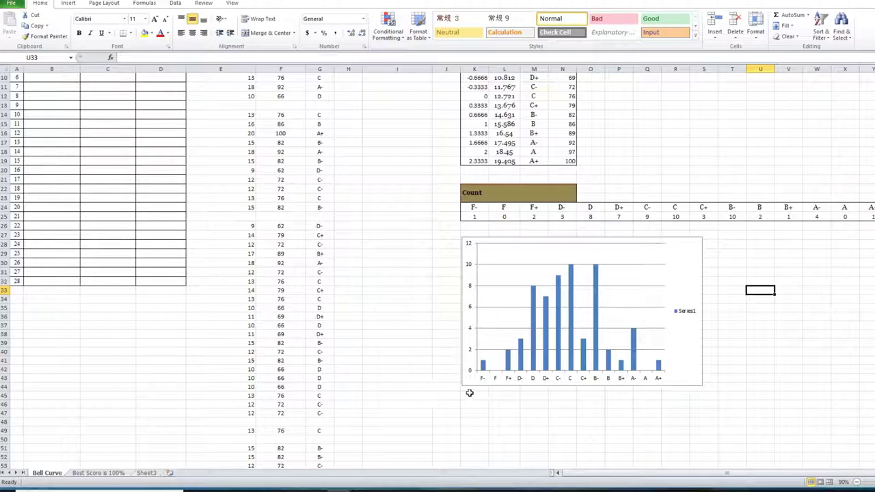
scroll(419, 370, up, 2)
scroll(418, 369, up, 1)
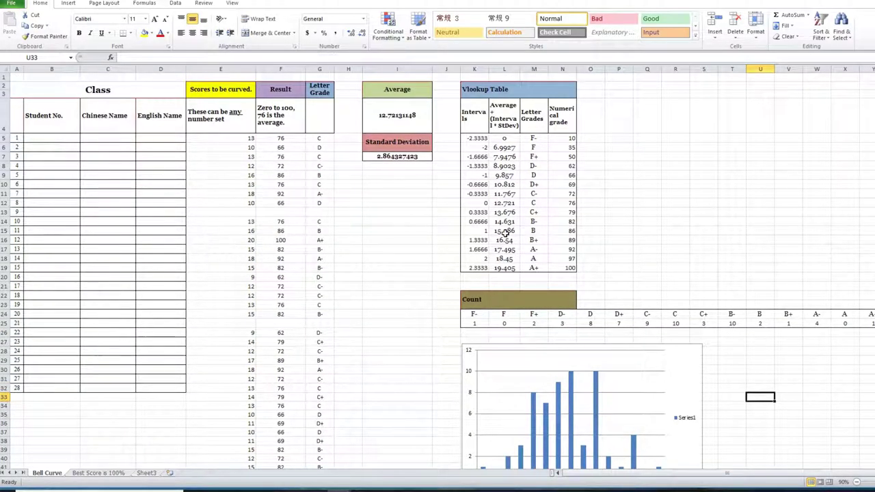
drag(478, 192, 569, 213)
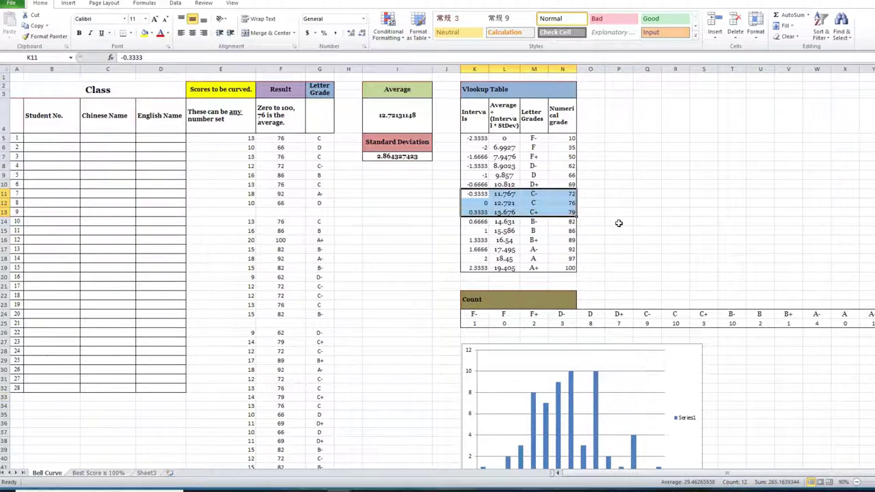
drag(619, 223, 619, 232)
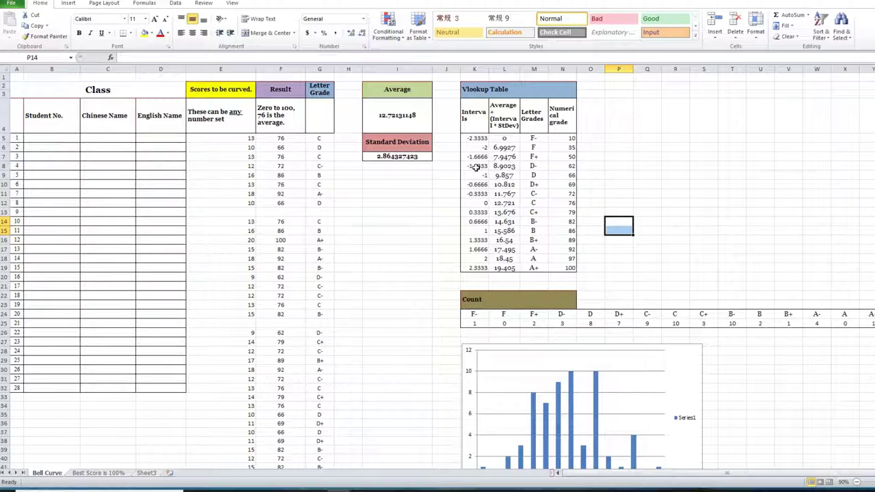
drag(476, 166, 570, 185)
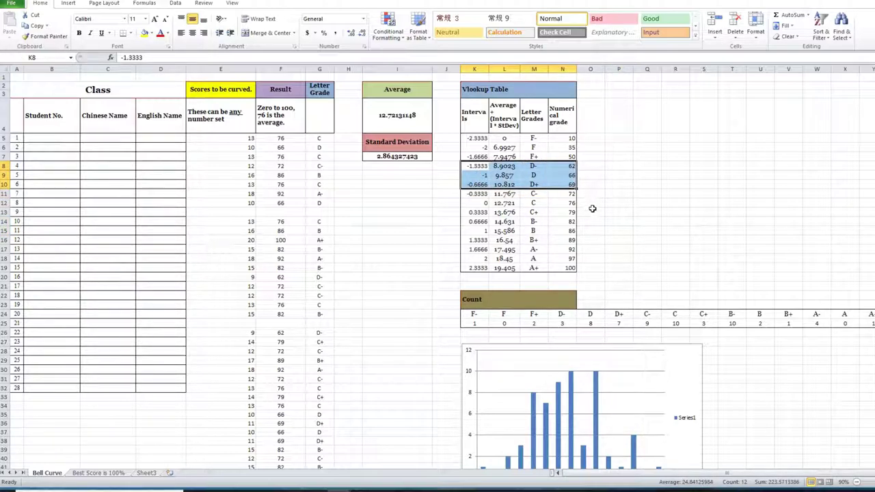
click(590, 211)
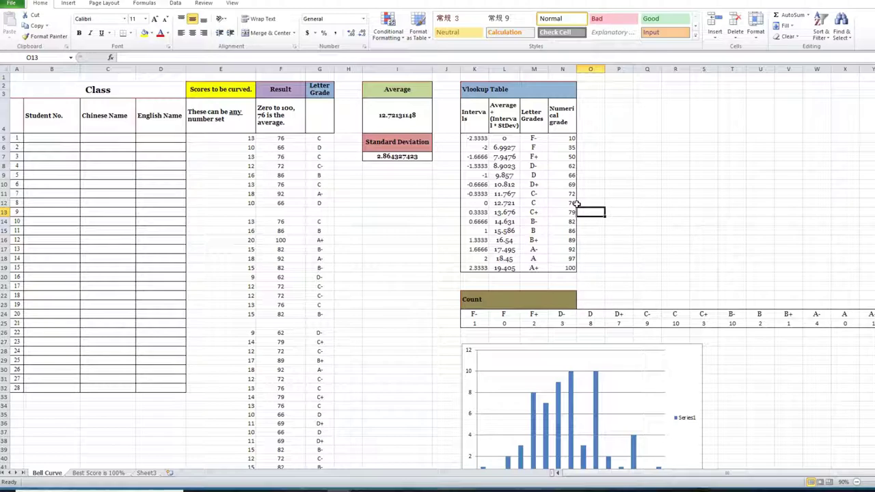
click(616, 261)
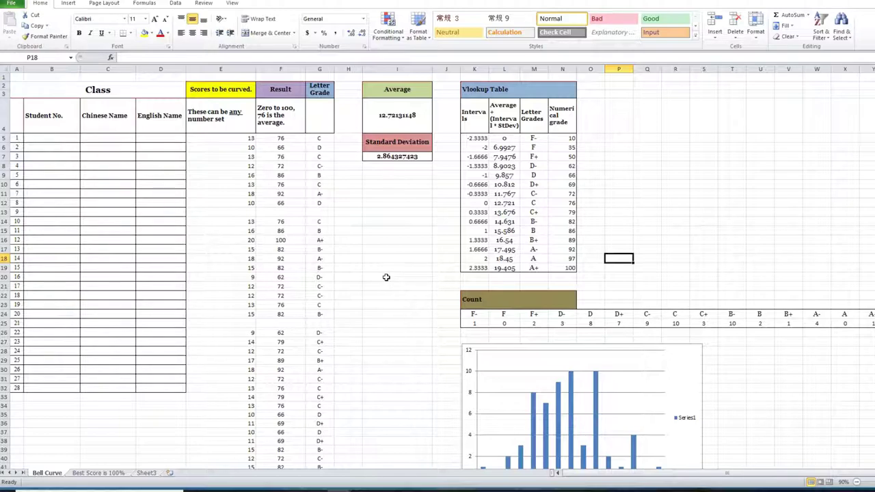
drag(386, 277, 560, 279)
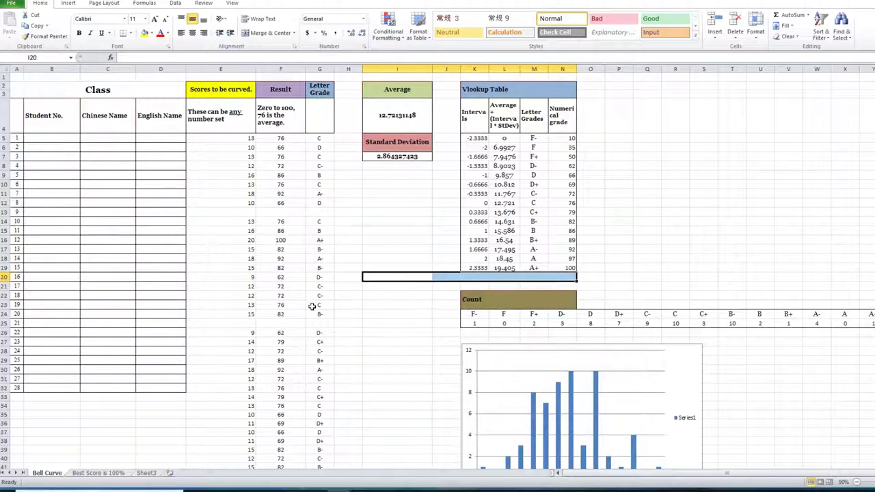
click(387, 312)
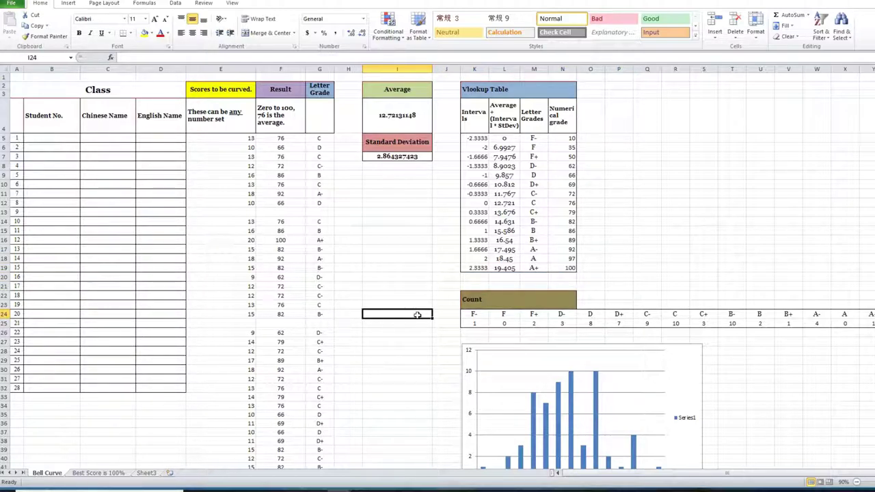
scroll(417, 314, down, 3)
scroll(416, 315, up, 3)
drag(474, 164, 562, 184)
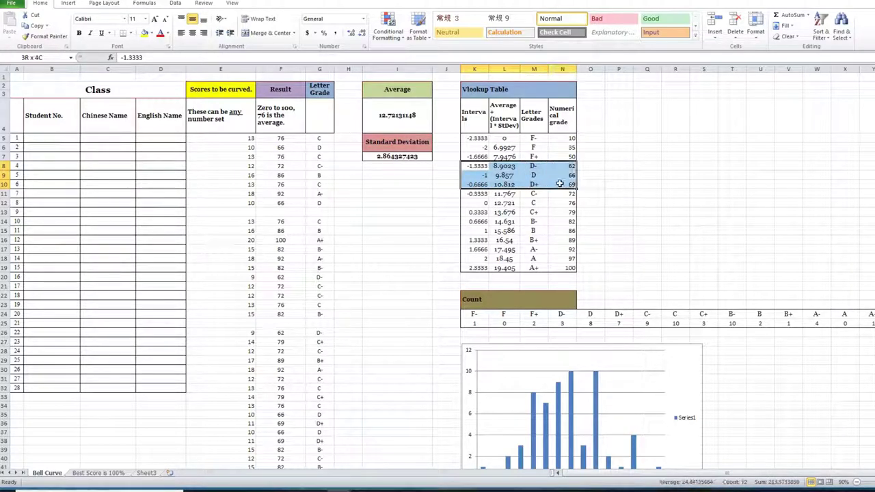
click(646, 219)
drag(567, 136, 567, 158)
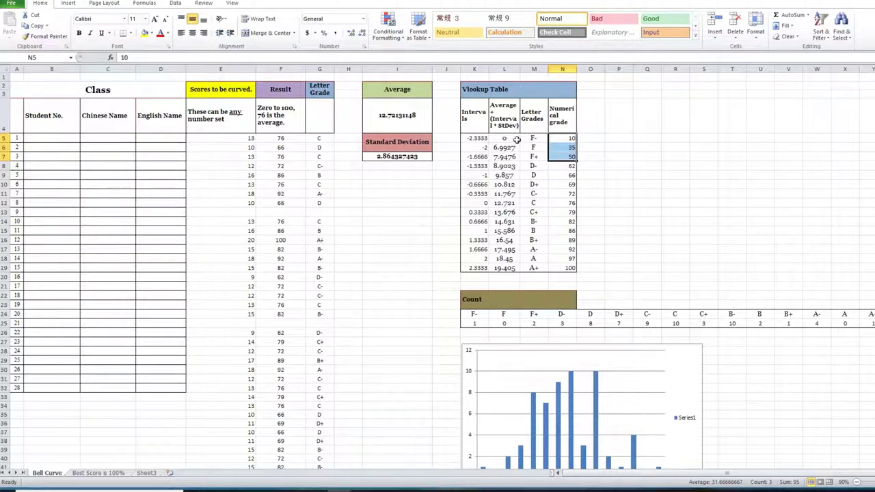
drag(469, 137, 567, 158)
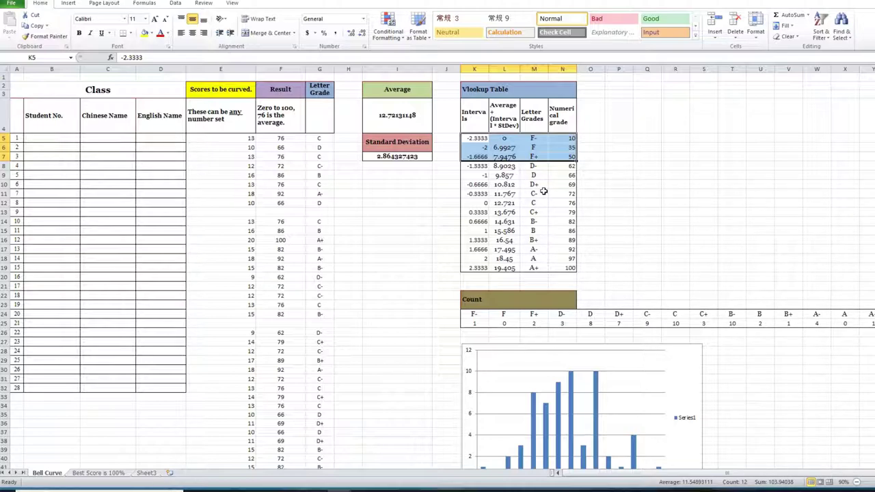
click(599, 240)
click(562, 285)
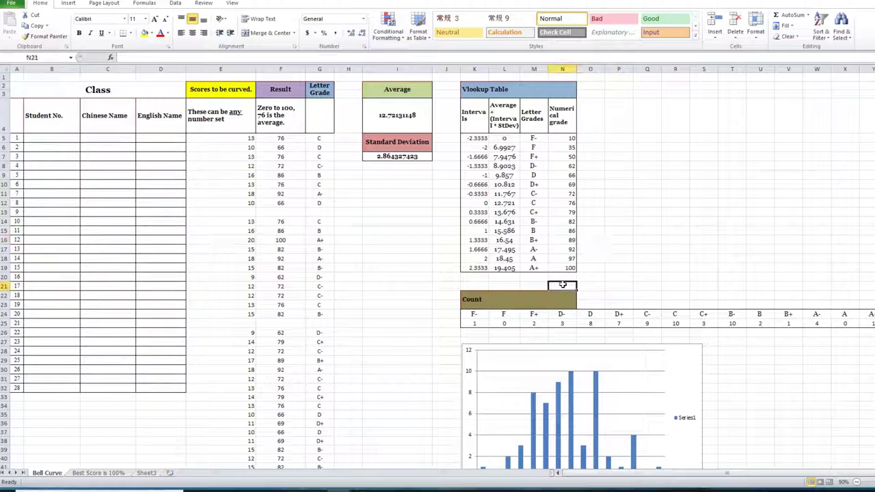